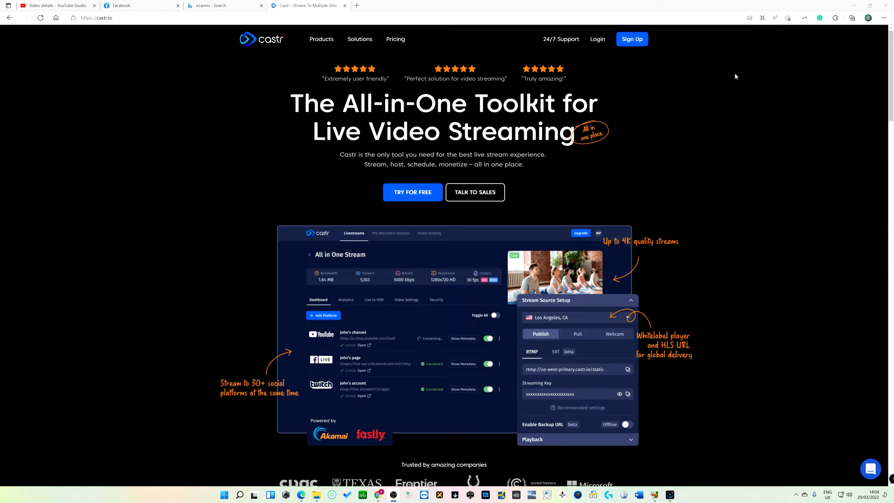
# Log in to the Castr account with the saved credentials
pyautogui.click(598, 39)
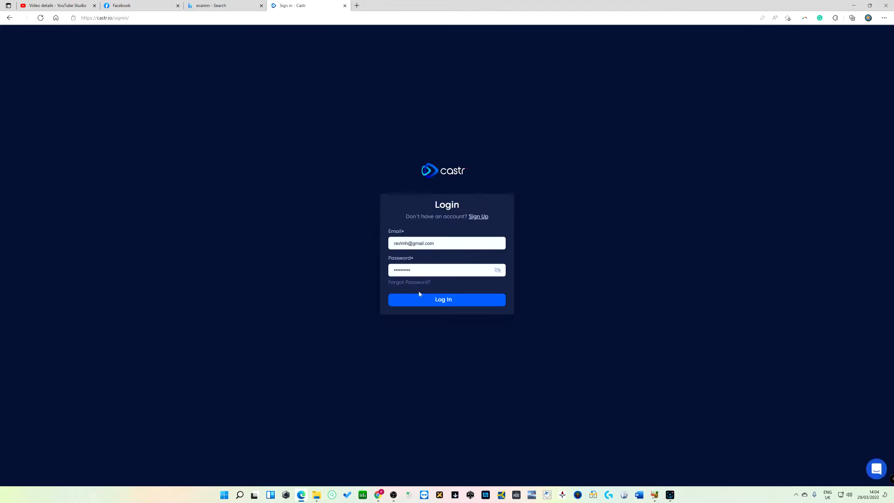
pyautogui.click(435, 299)
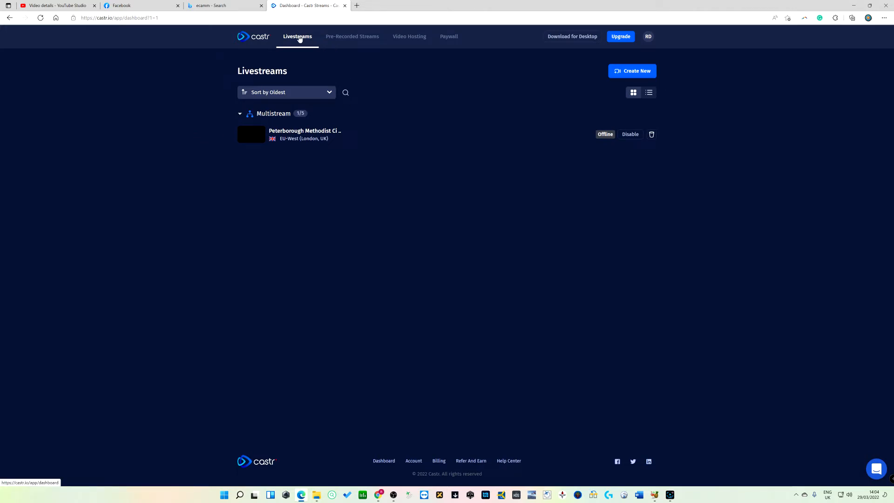
# Open the Peterborough Methodist Circuit multistream and review its list of destination platforms
pyautogui.click(349, 40)
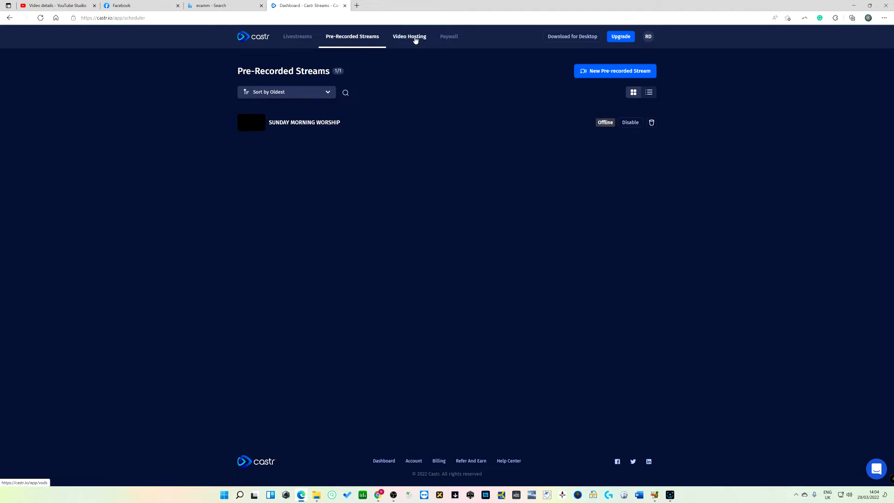
pyautogui.click(300, 38)
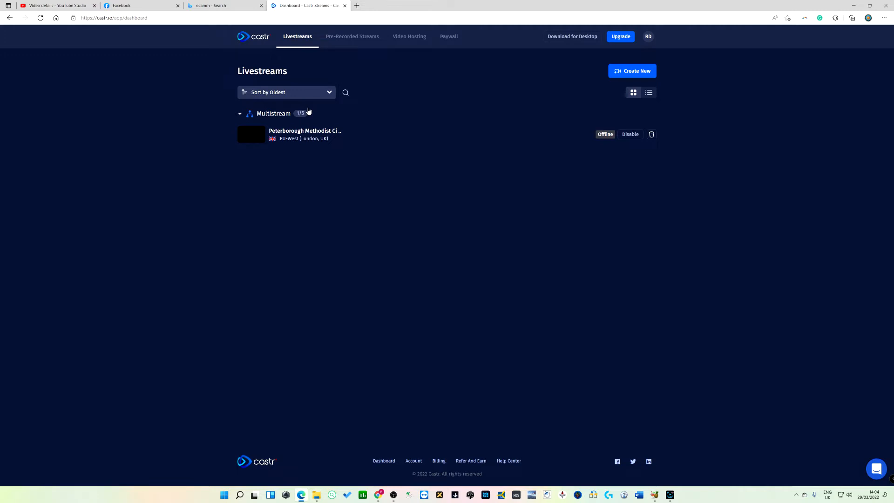
pyautogui.click(307, 135)
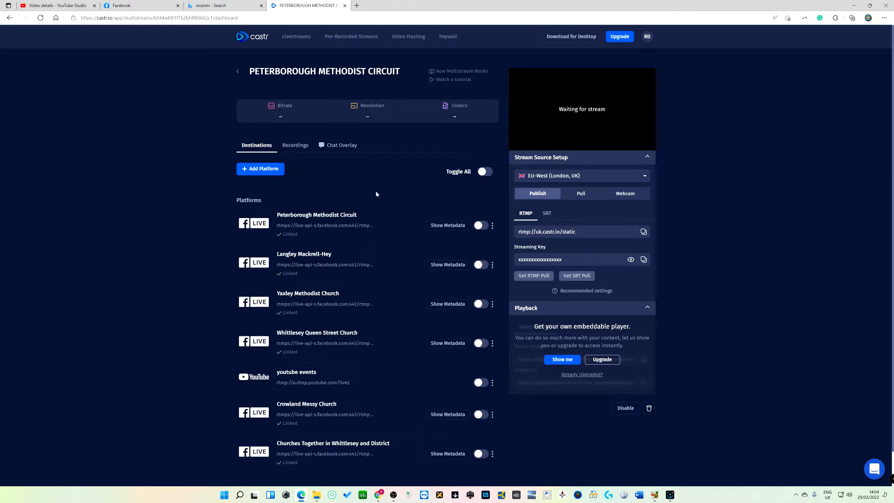
pyautogui.scroll(-1, 375, 191)
pyautogui.scroll(1, 376, 188)
pyautogui.scroll(-1, 323, 439)
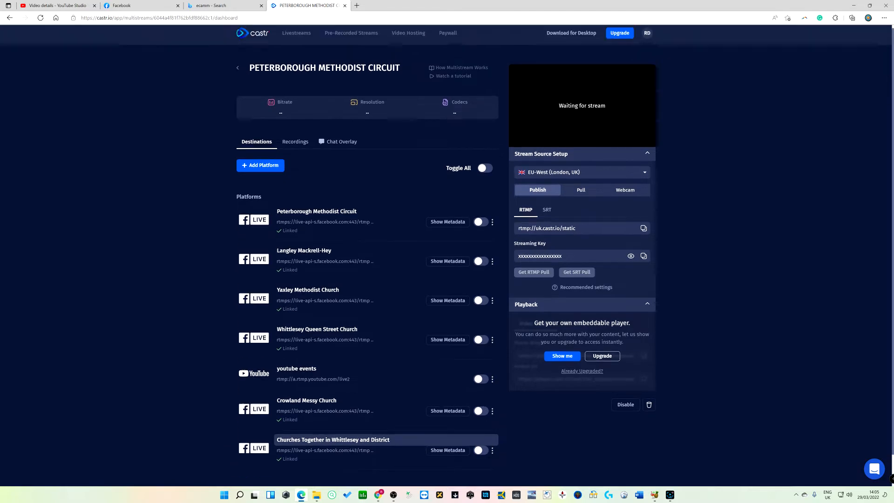
pyautogui.scroll(1, 329, 415)
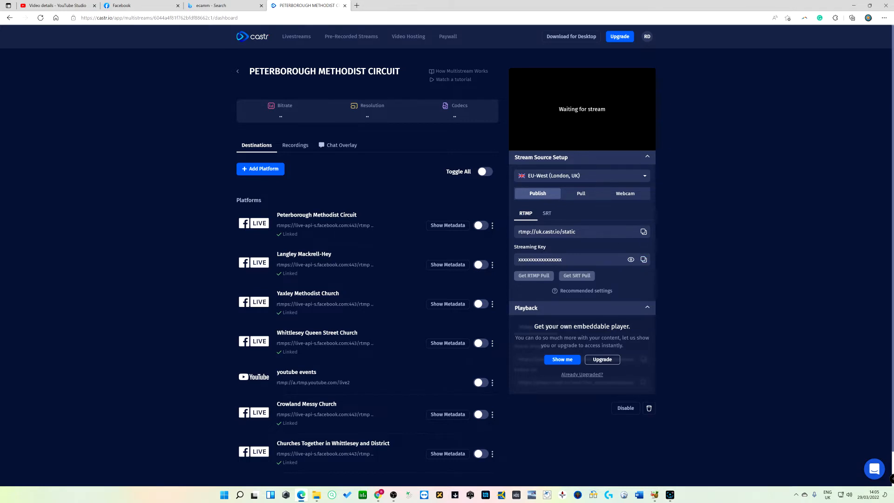
# Switch to OBS and maximize its window
pyautogui.moveTo(893, 71); pyautogui.dragTo(448, 85)
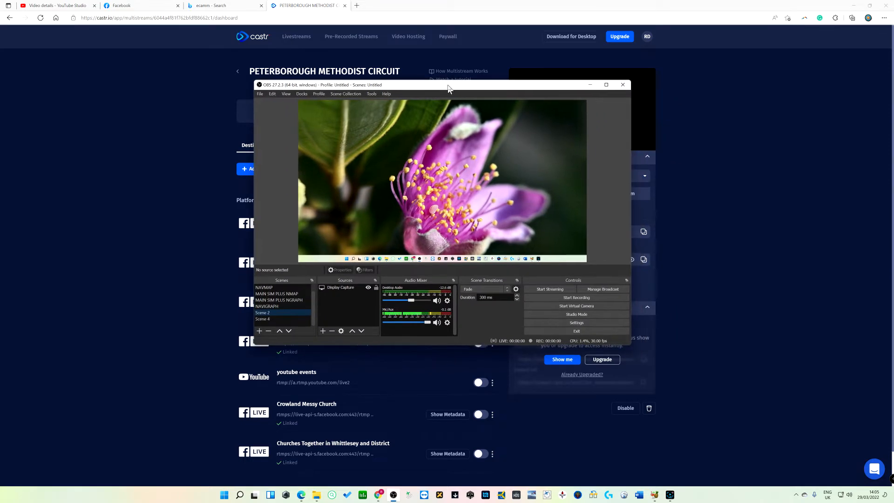
pyautogui.click(607, 84)
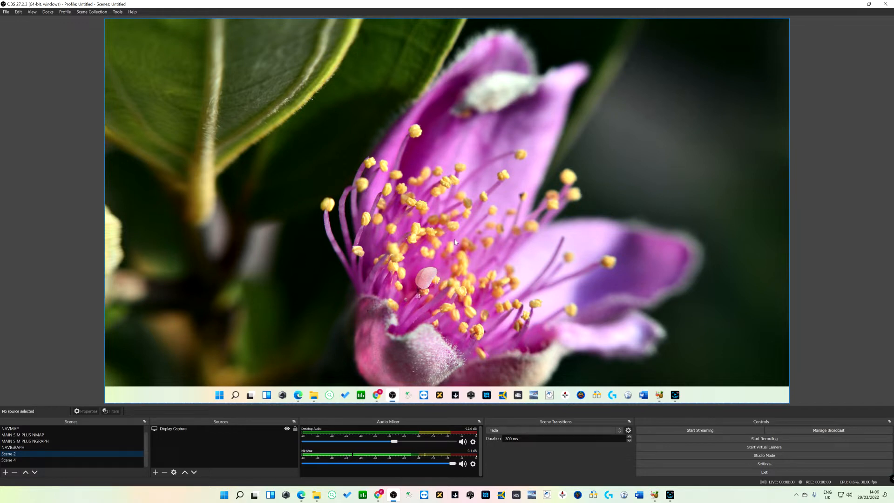
# Add a new Video Capture Device source using the USB Live camera and enlarge the webcam overlay in the upper-left corner
pyautogui.click(155, 473)
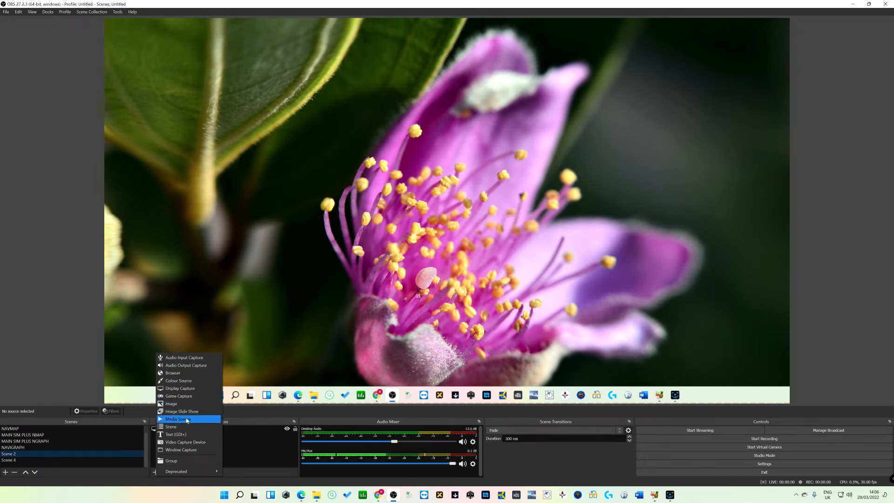
pyautogui.click(189, 441)
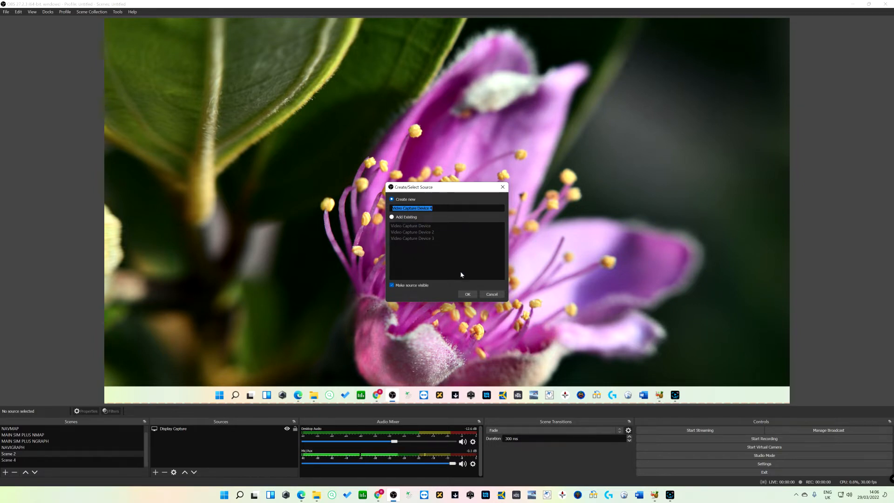
pyautogui.click(467, 293)
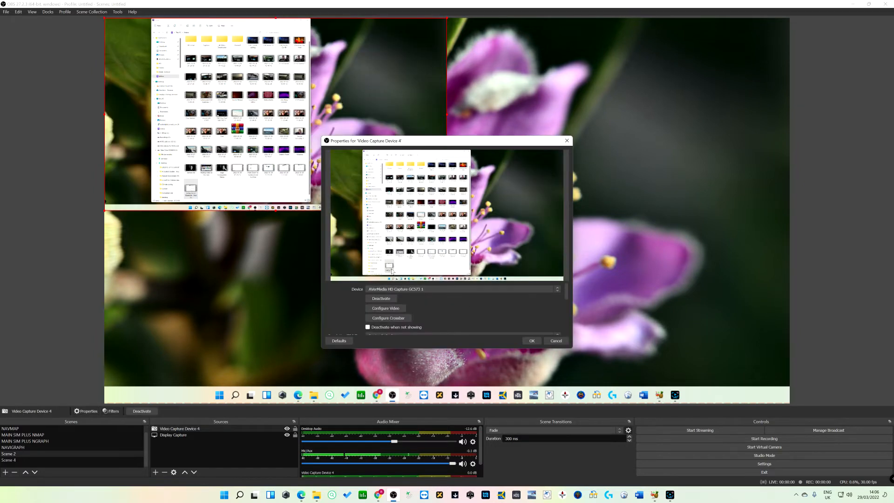
pyautogui.click(427, 289)
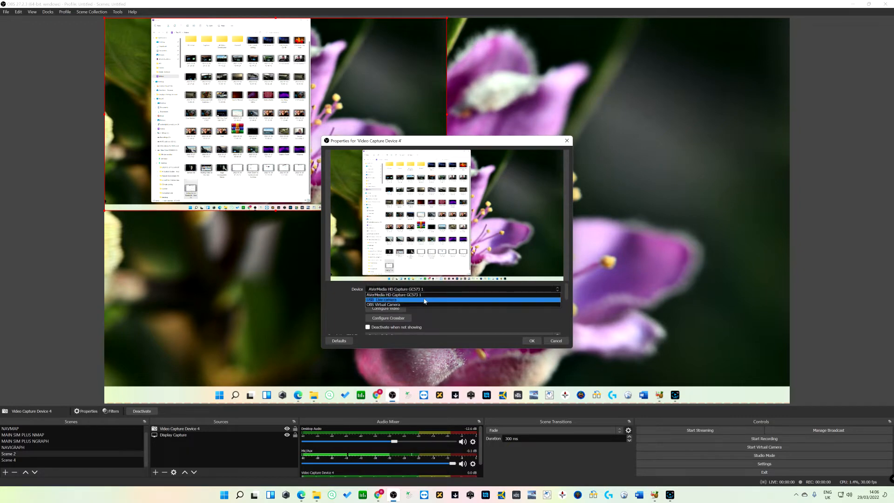
pyautogui.click(424, 300)
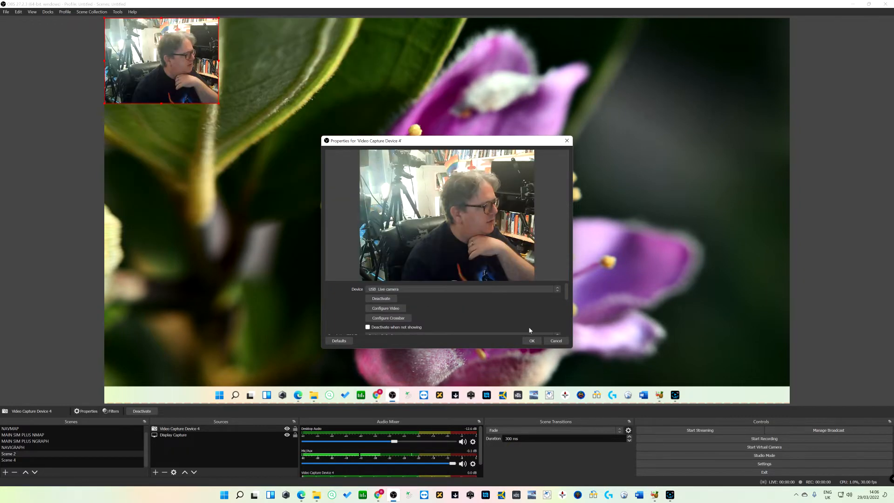
pyautogui.click(532, 341)
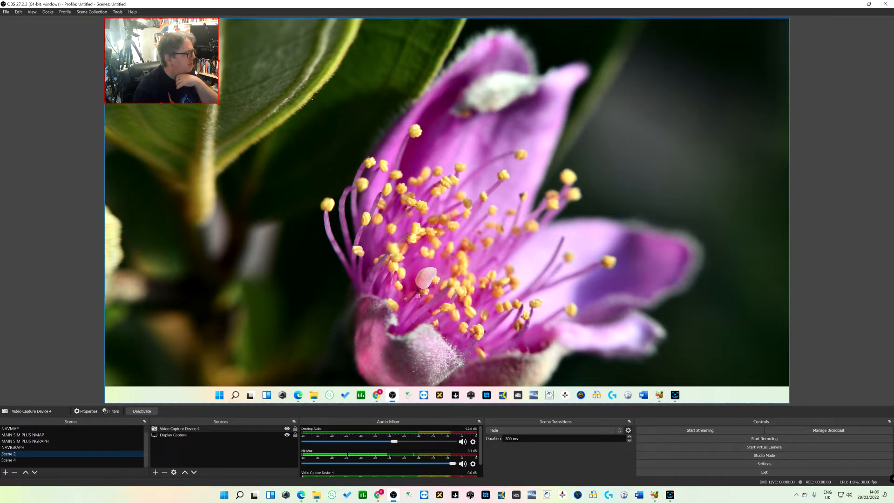
pyautogui.moveTo(195, 72); pyautogui.dragTo(269, 124)
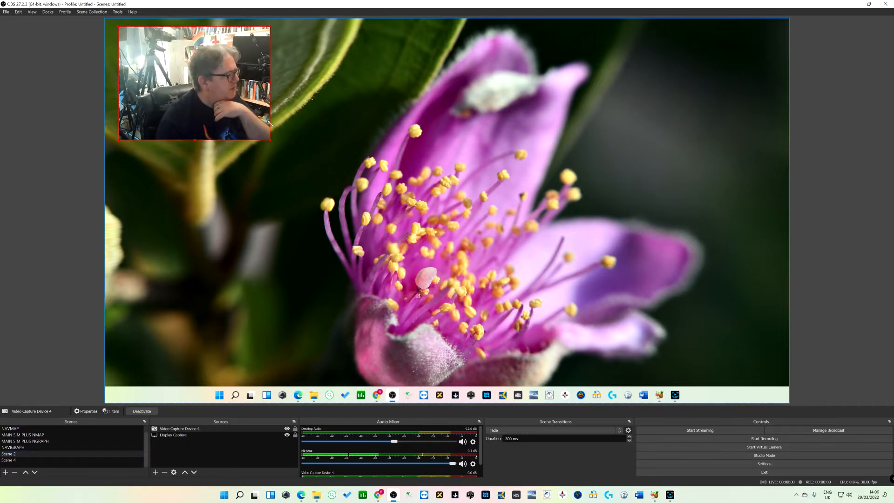
# Open the Display Capture source's properties and check which display it captures
pyautogui.click(186, 435)
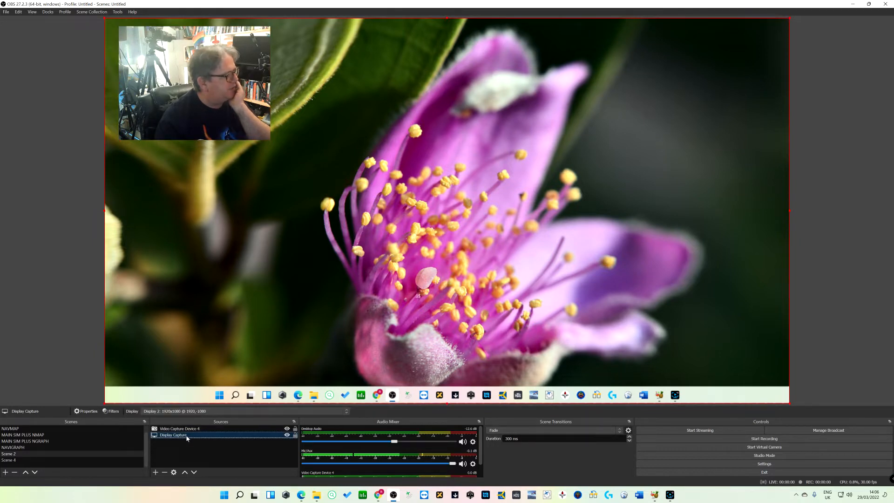
pyautogui.doubleClick(186, 435)
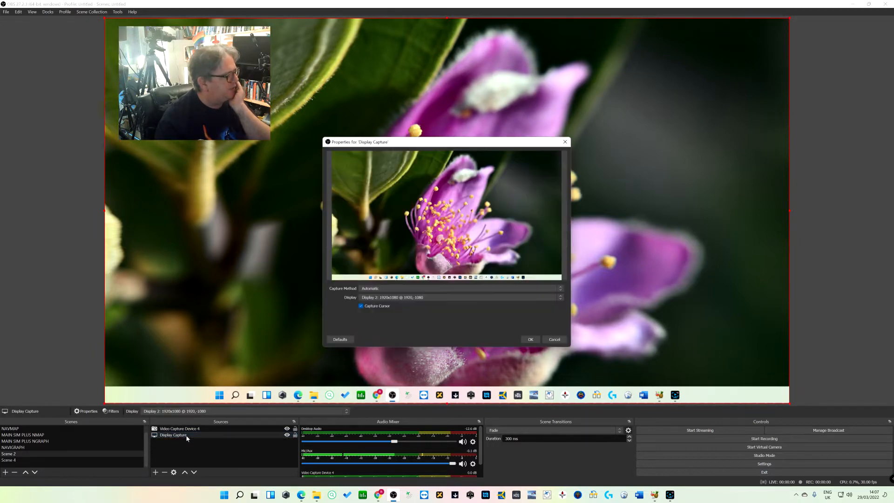
pyautogui.click(563, 298)
pyautogui.click(563, 298)
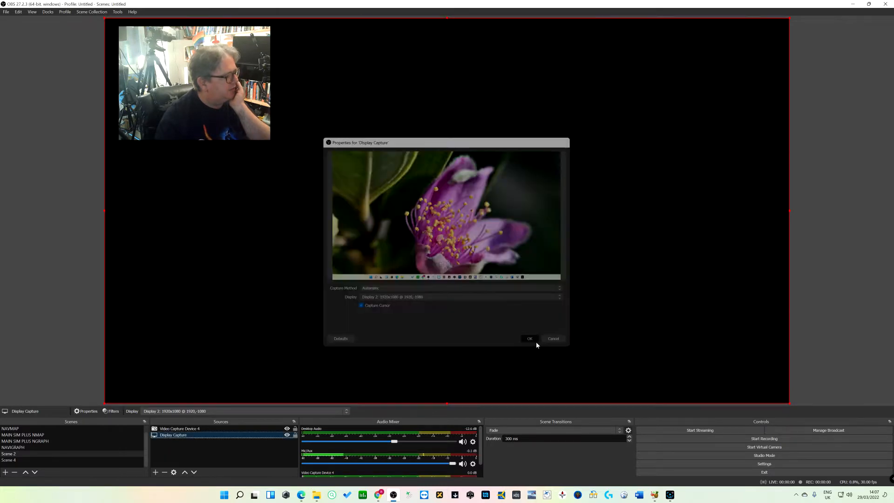
pyautogui.click(536, 341)
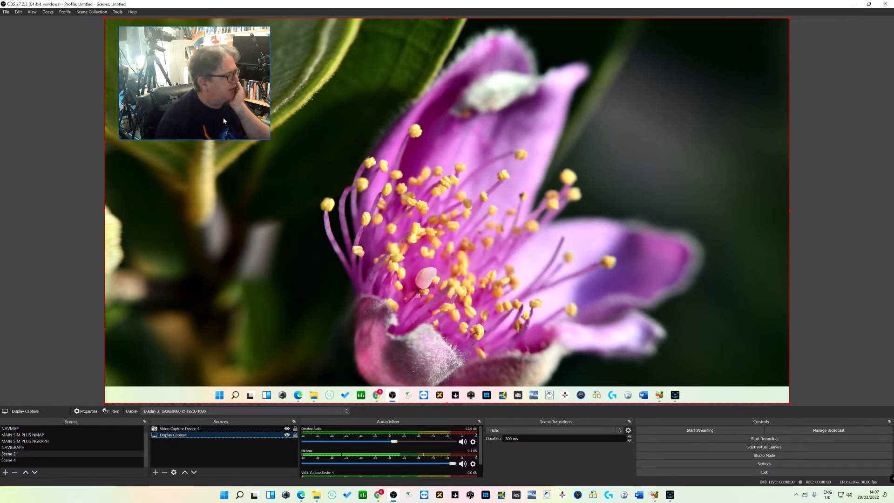
# Nudge the webcam overlay into the upper-left corner of the preview
pyautogui.click(222, 118)
pyautogui.moveTo(217, 113); pyautogui.dragTo(211, 111)
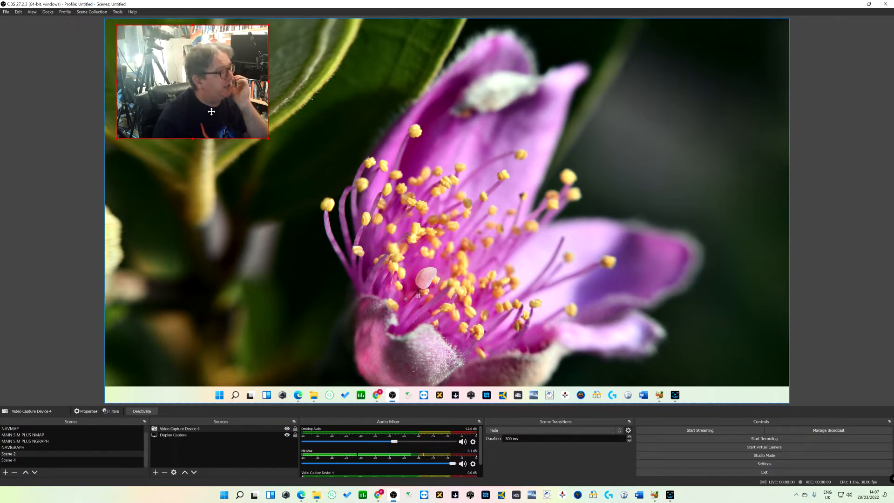
pyautogui.click(305, 147)
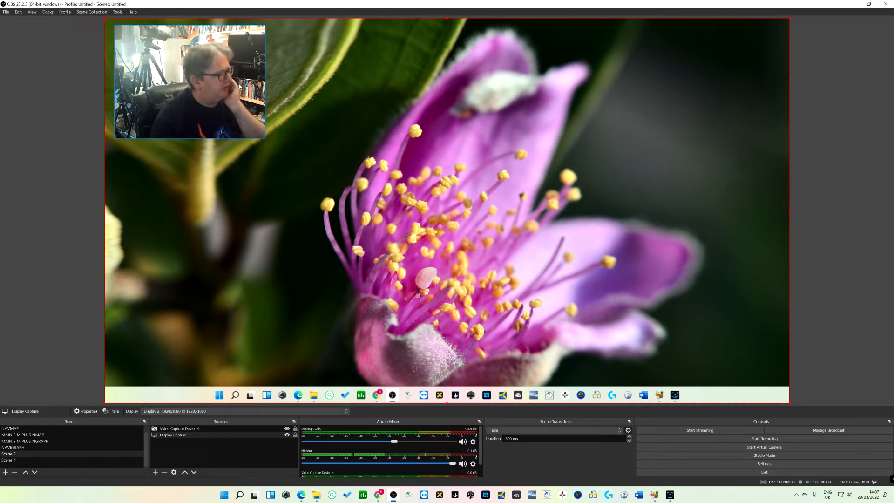
pyautogui.click(156, 473)
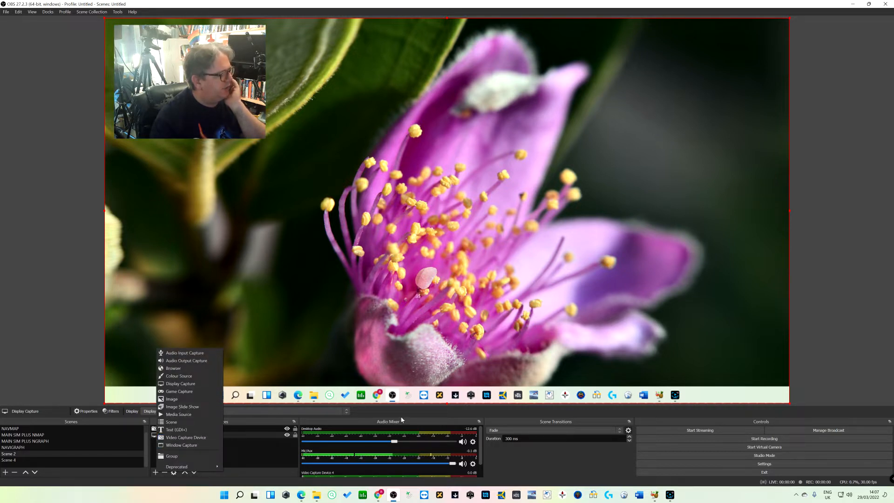
pyautogui.click(261, 424)
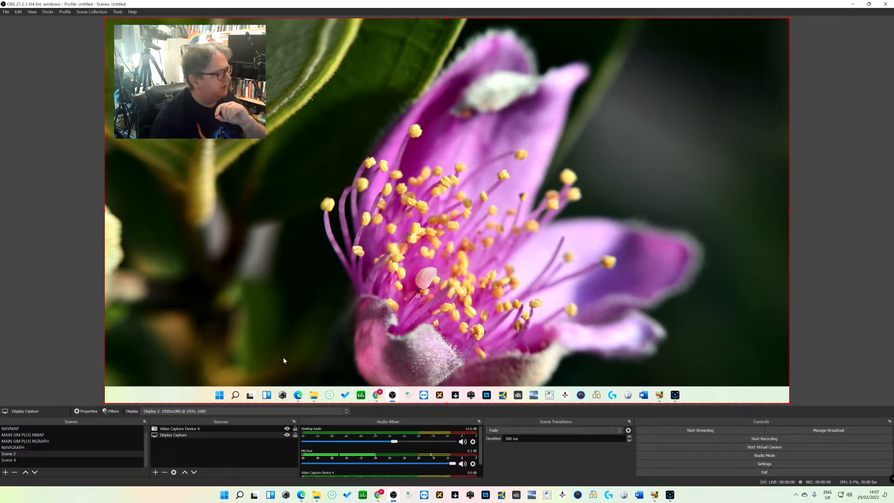
pyautogui.click(44, 435)
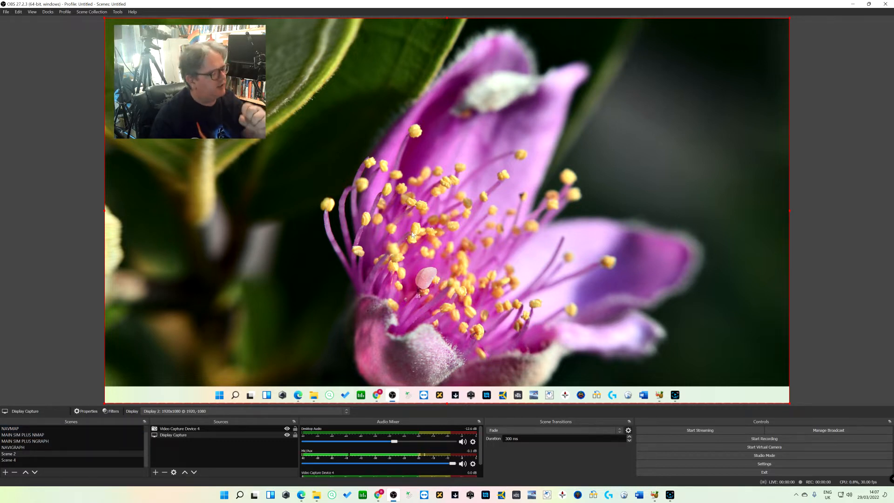
# Open the stream settings and disconnect the linked YouTube account
pyautogui.click(770, 465)
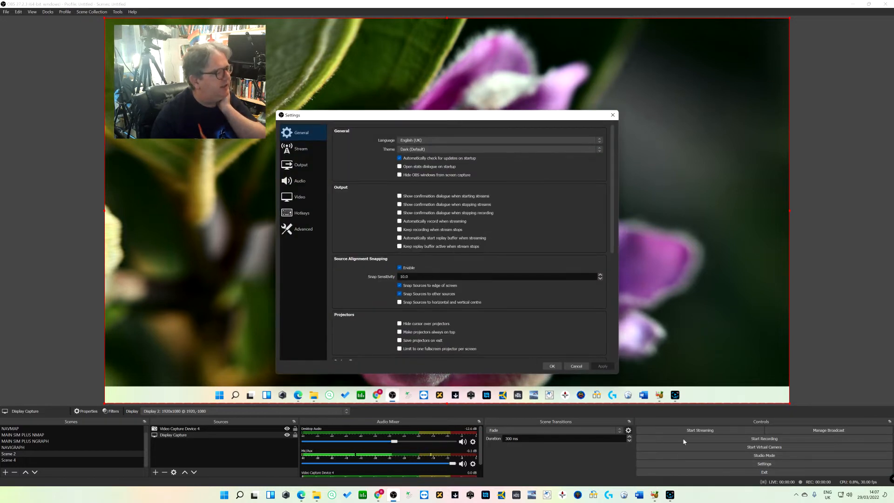
pyautogui.click(301, 150)
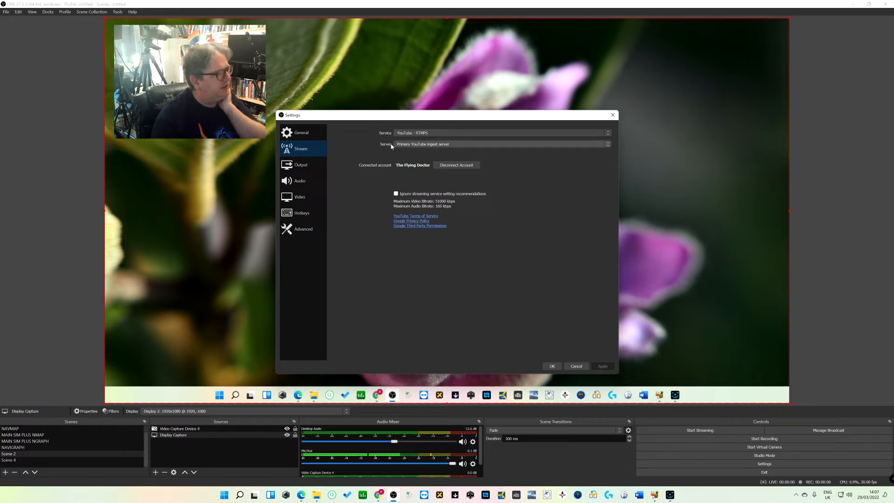
pyautogui.click(456, 165)
pyautogui.click(499, 257)
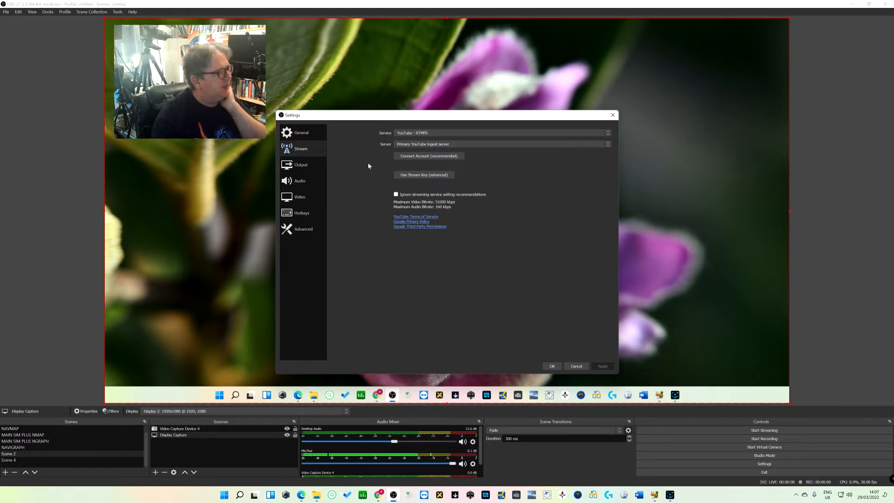
# Try choosing Castr.io as the streaming service from the full service list, then cancel the settings
pyautogui.click(473, 135)
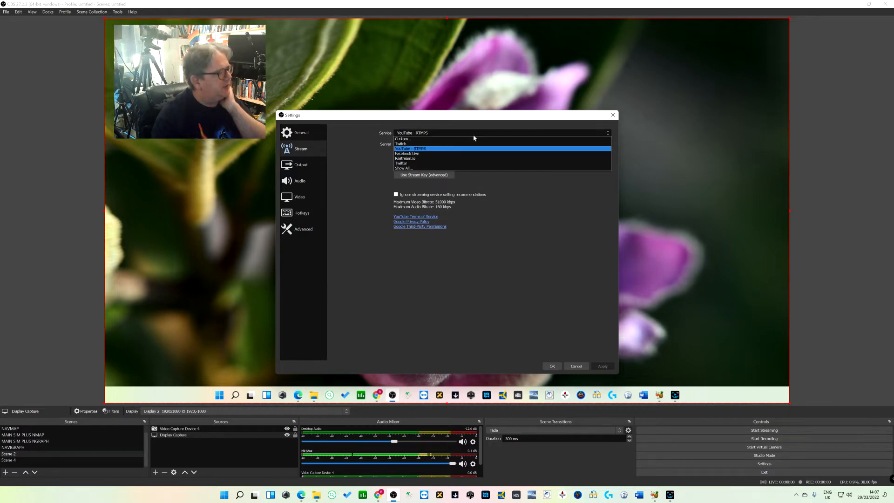
pyautogui.click(425, 168)
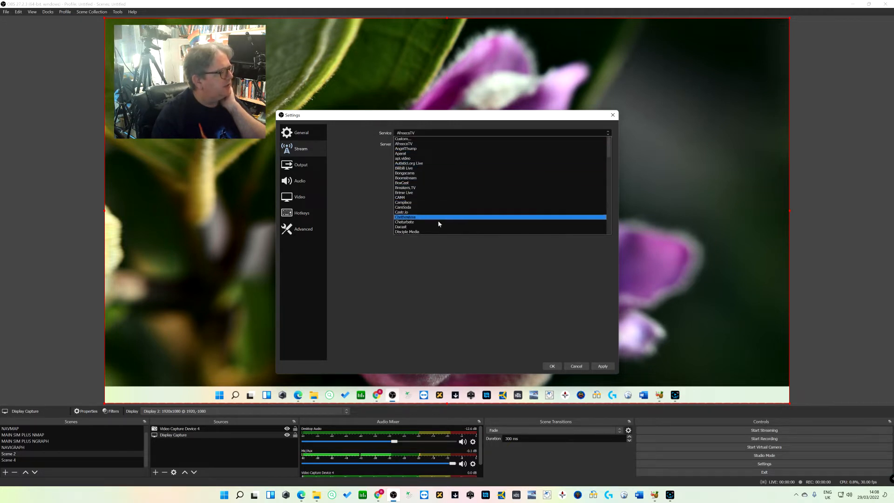
pyautogui.scroll(-2, 452, 219)
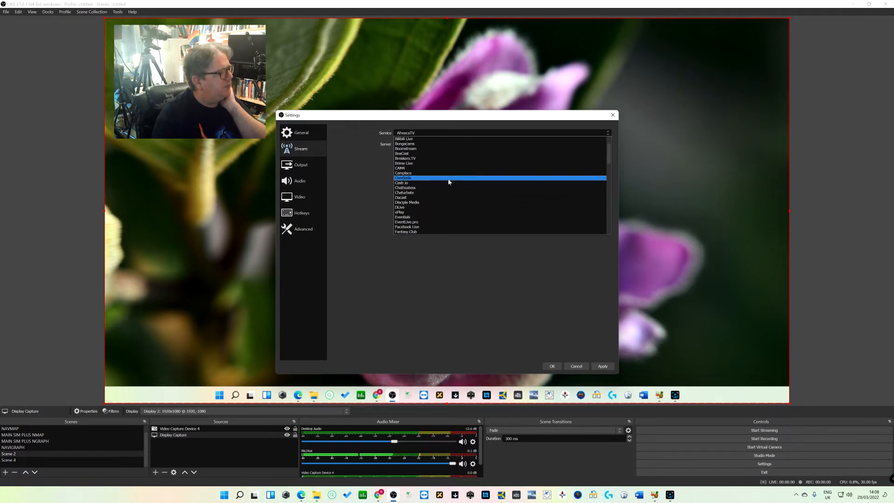
pyautogui.scroll(1, 455, 185)
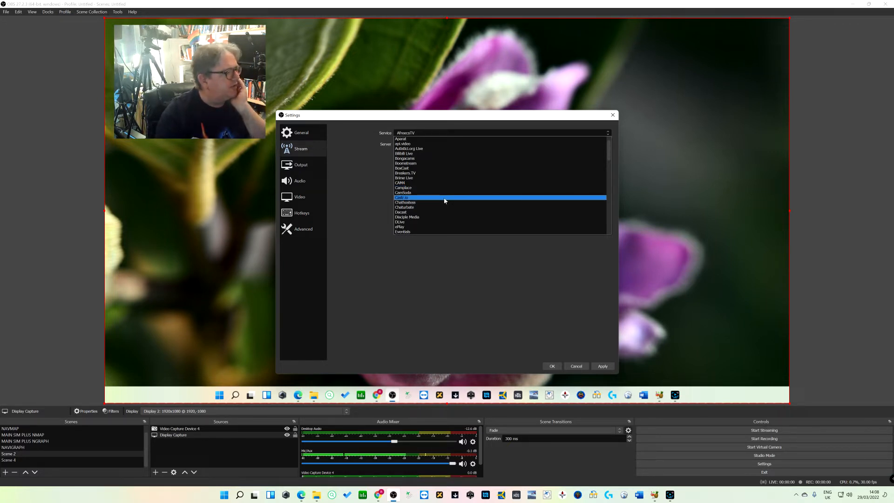
pyautogui.click(412, 200)
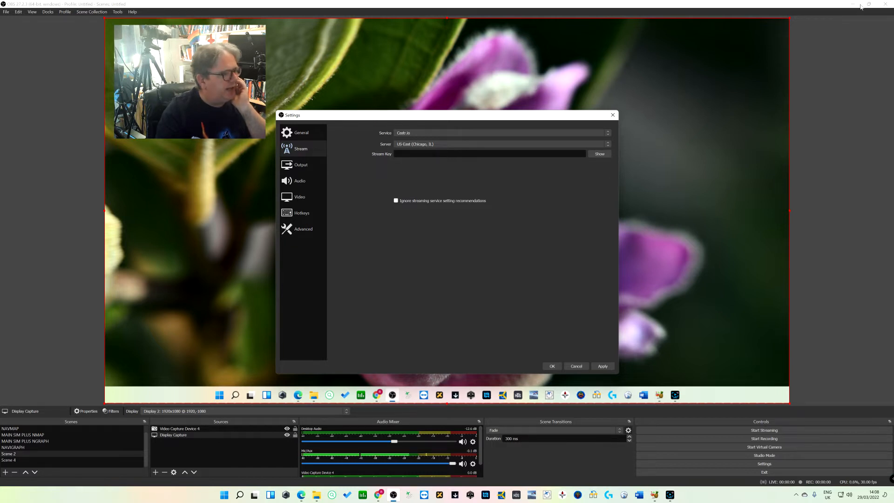
pyautogui.click(576, 366)
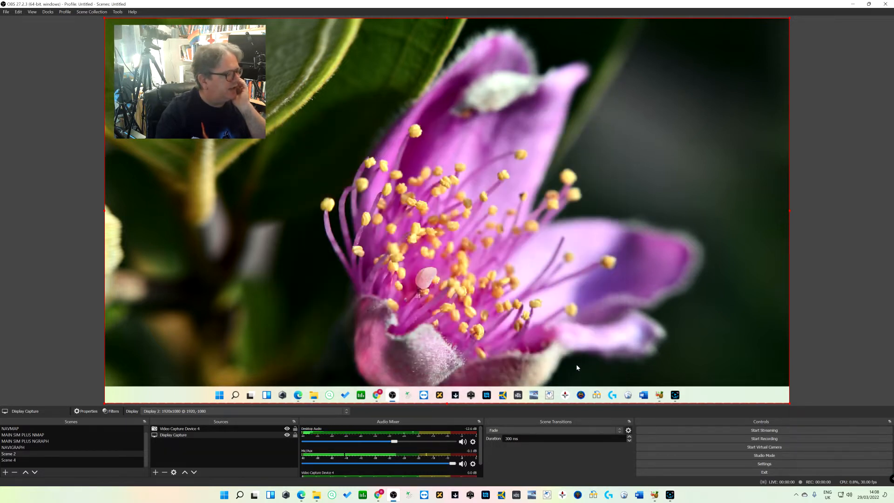
# Switch to the browser, copy the multistream's streaming key, and return to OBS
pyautogui.click(852, 6)
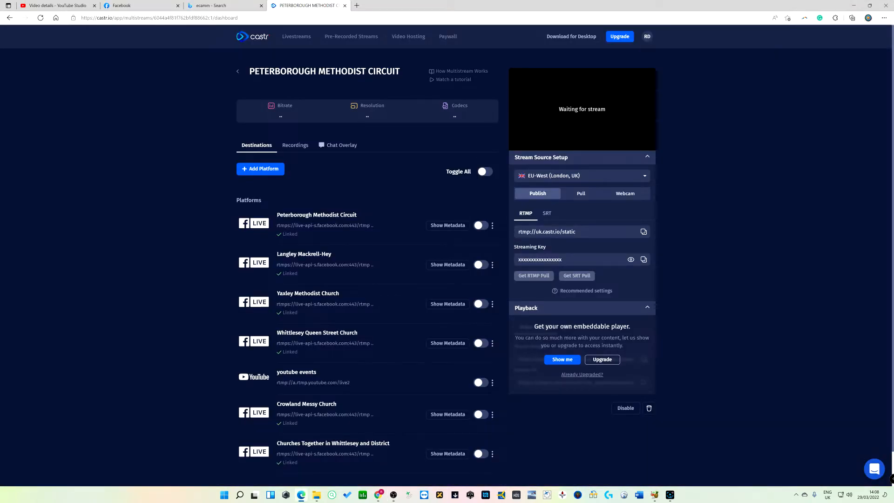
pyautogui.click(643, 260)
pyautogui.click(393, 495)
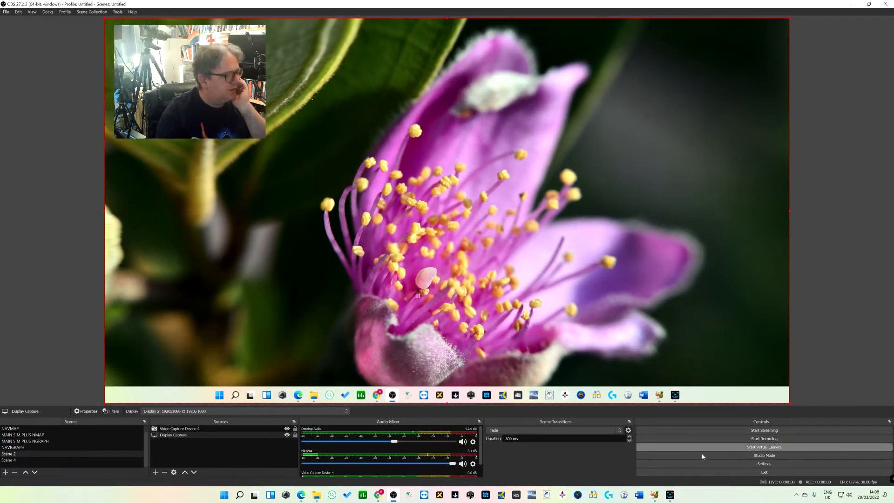
# Open the stream settings and try connecting a YouTube account, then cancel the authorisation
pyautogui.click(772, 463)
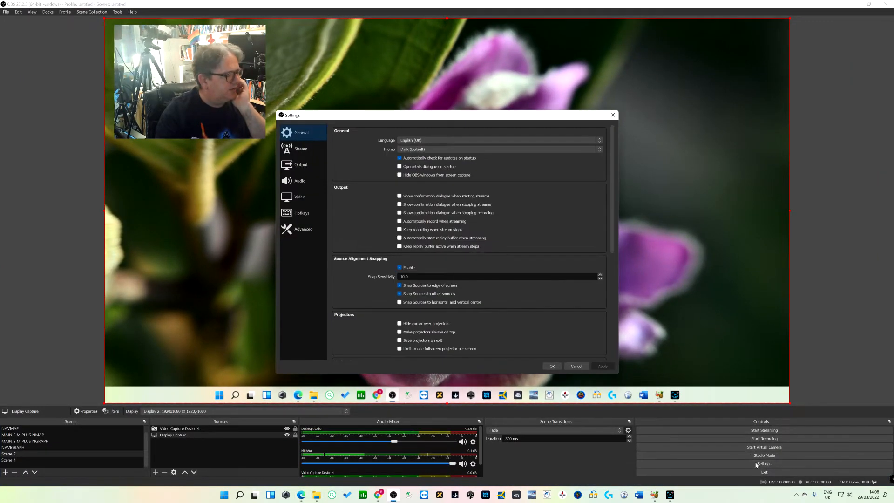
pyautogui.click(301, 164)
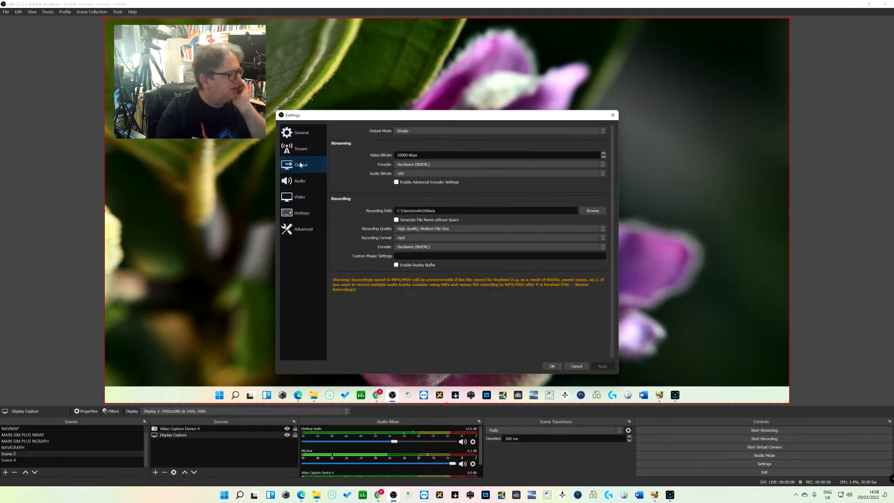
pyautogui.click(301, 149)
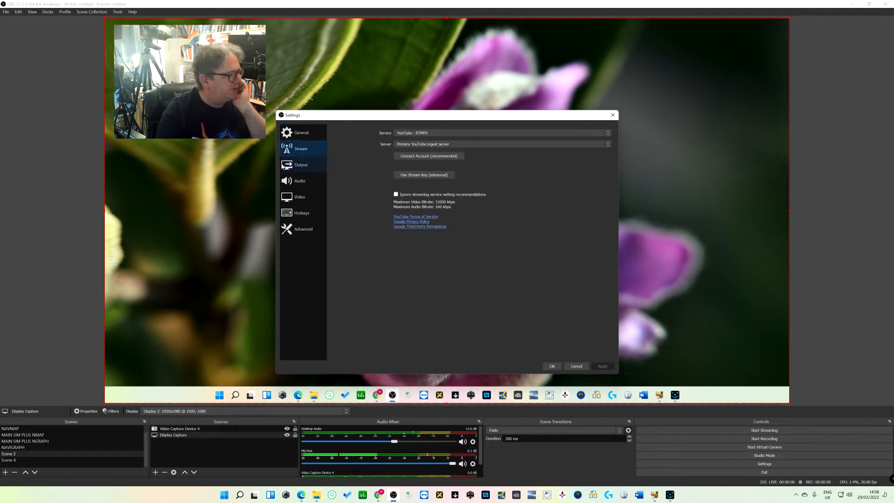
pyautogui.click(440, 145)
pyautogui.click(440, 146)
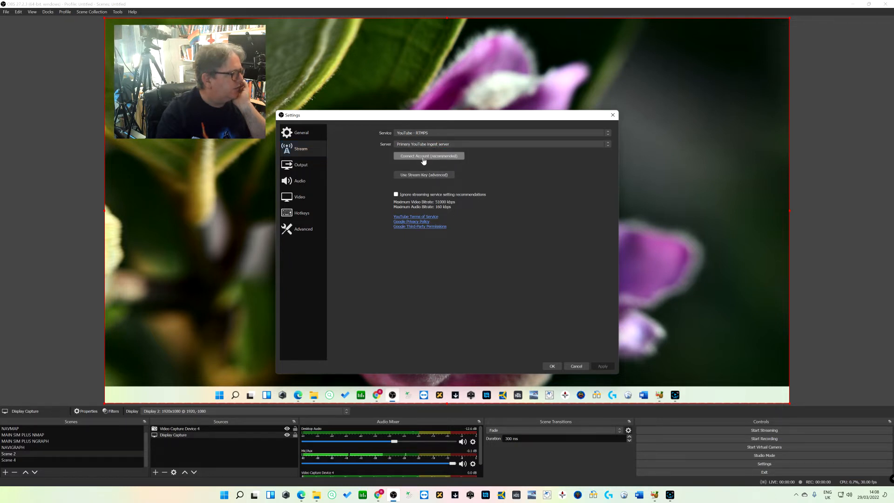
pyautogui.click(423, 159)
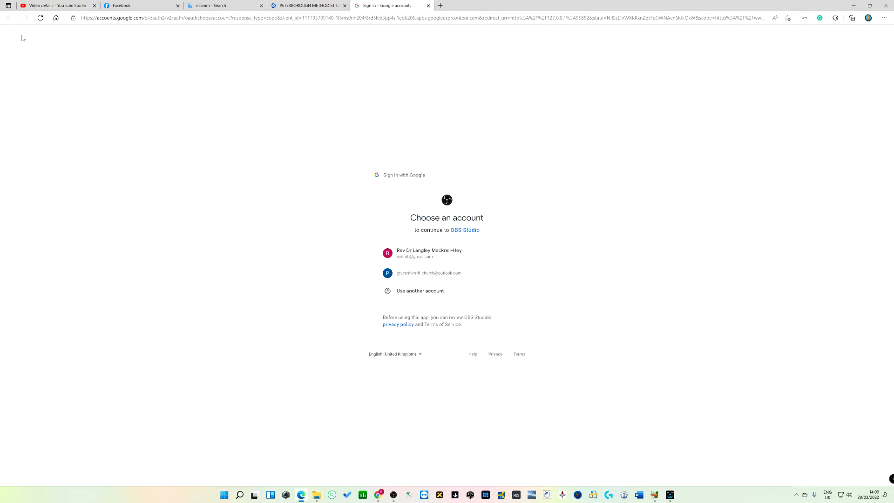
pyautogui.click(71, 10)
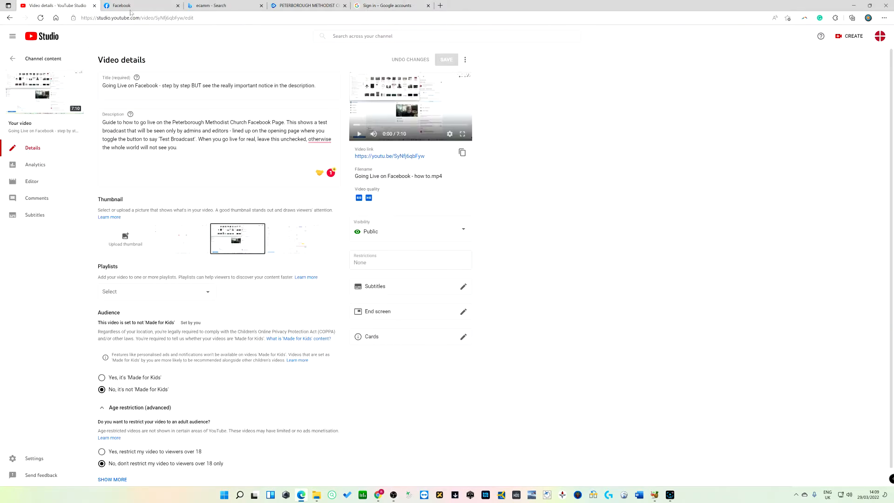
pyautogui.click(307, 6)
pyautogui.click(387, 6)
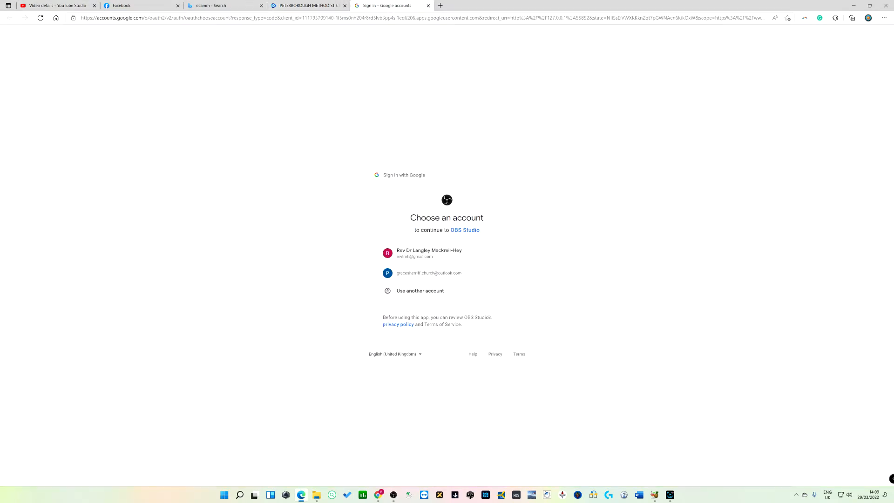
pyautogui.click(394, 496)
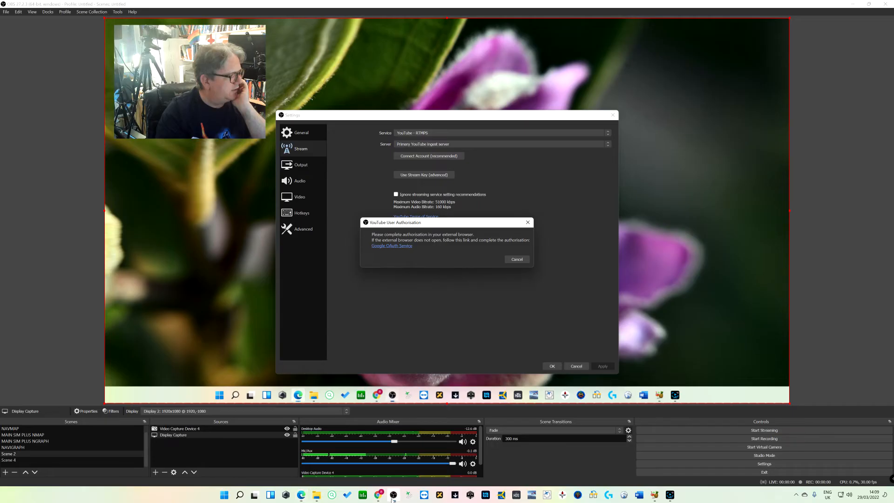
pyautogui.click(507, 258)
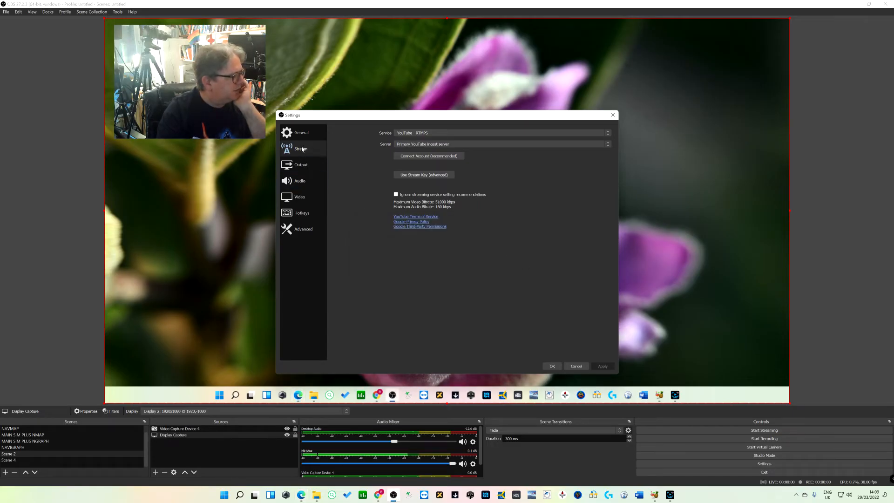
# Set the streaming service to Castr.io from the full service list, paste the stream key, and save the settings
pyautogui.click(609, 134)
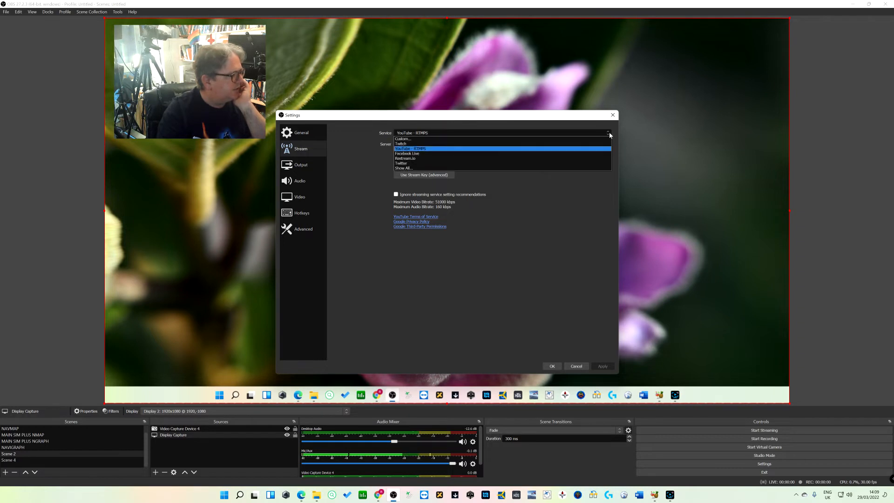
pyautogui.click(582, 169)
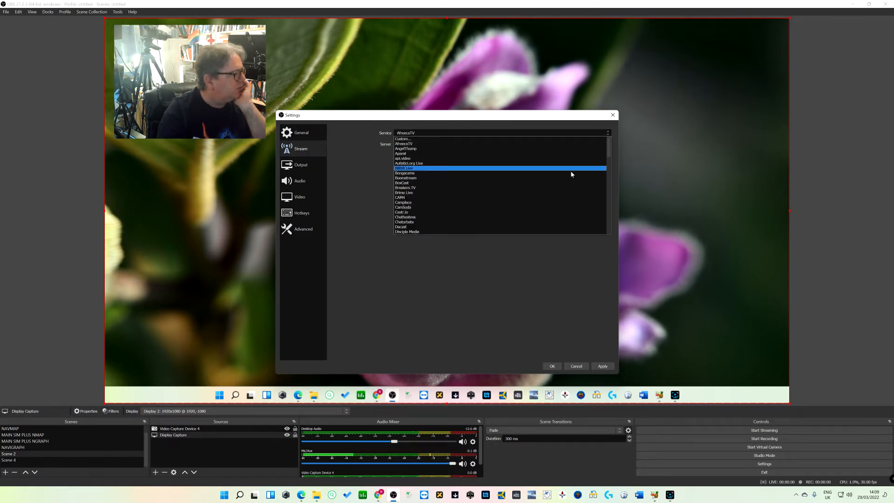
pyautogui.click(451, 213)
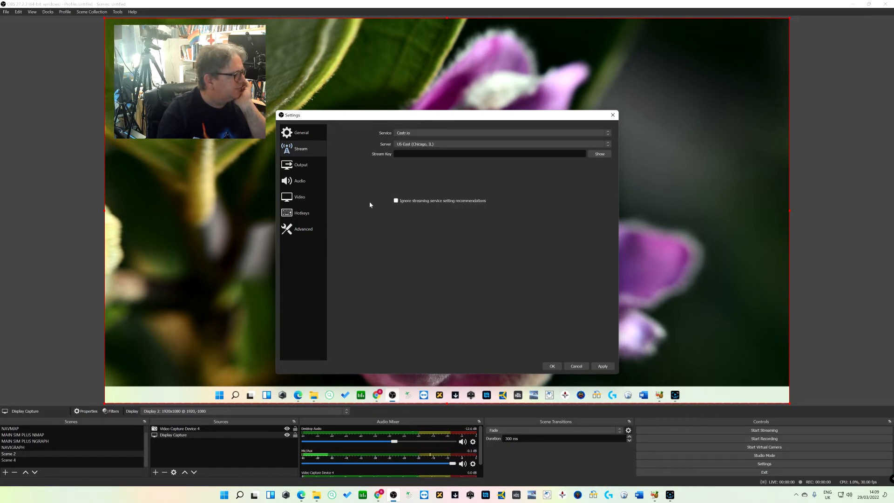
pyautogui.rightClick(402, 154)
pyautogui.click(417, 190)
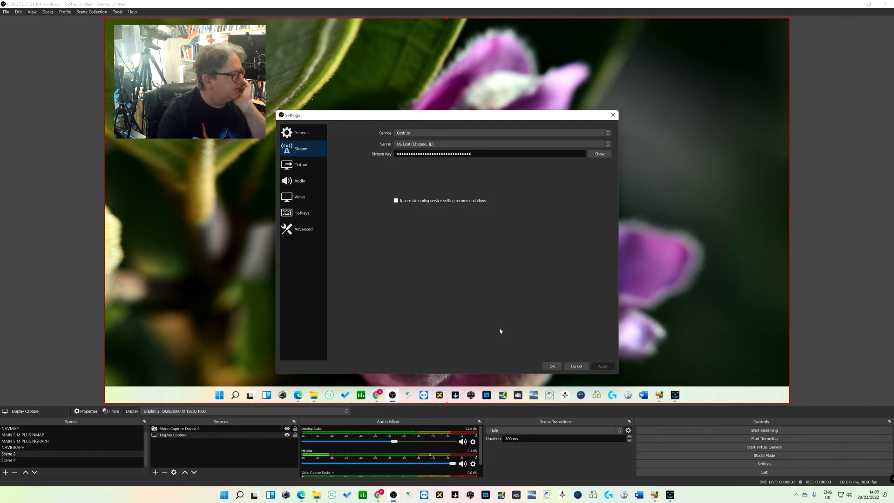
pyautogui.click(553, 367)
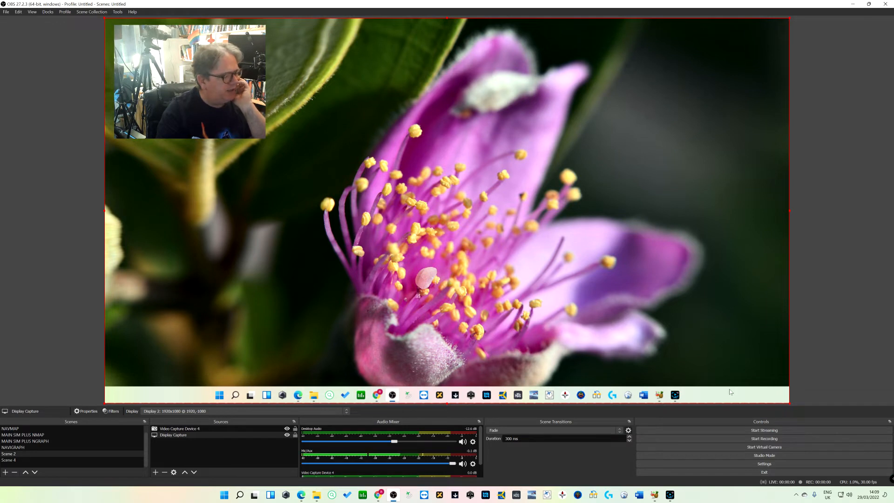
# Start streaming, then check the live preview on the browser's Castr multistream dashboard
pyautogui.click(772, 432)
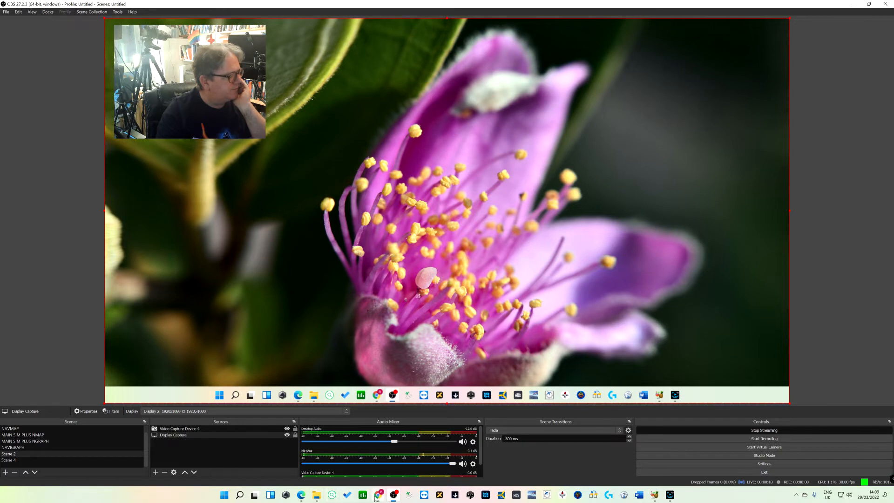
pyautogui.moveTo(302, 495)
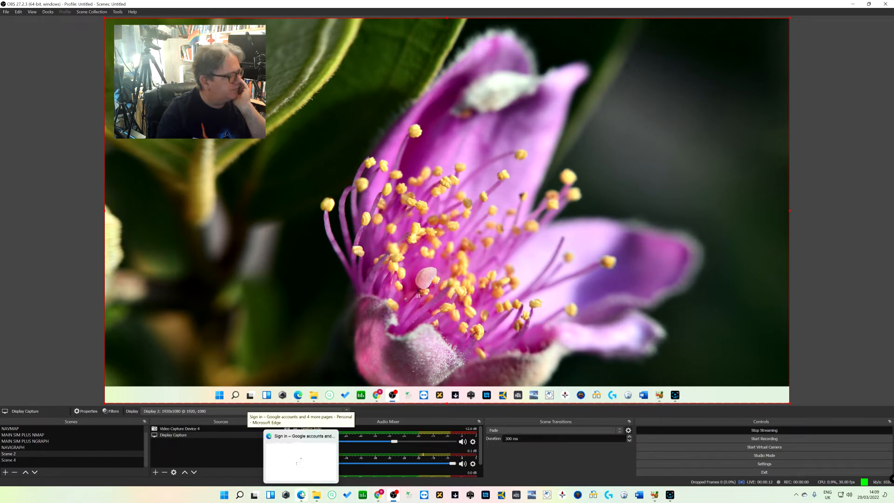
pyautogui.moveTo(378, 499)
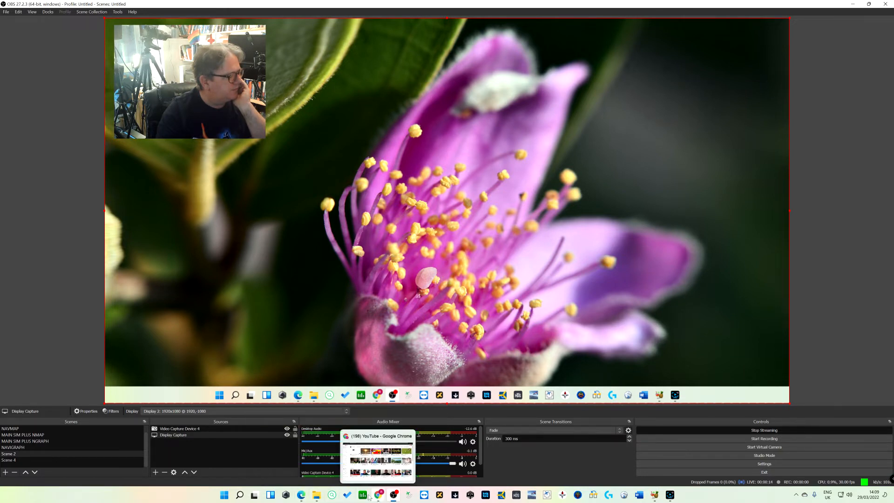
pyautogui.click(302, 496)
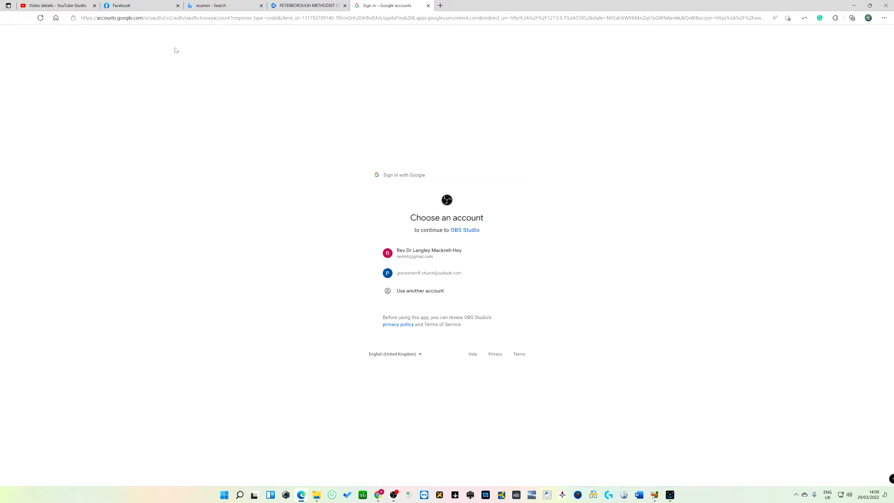
pyautogui.click(308, 5)
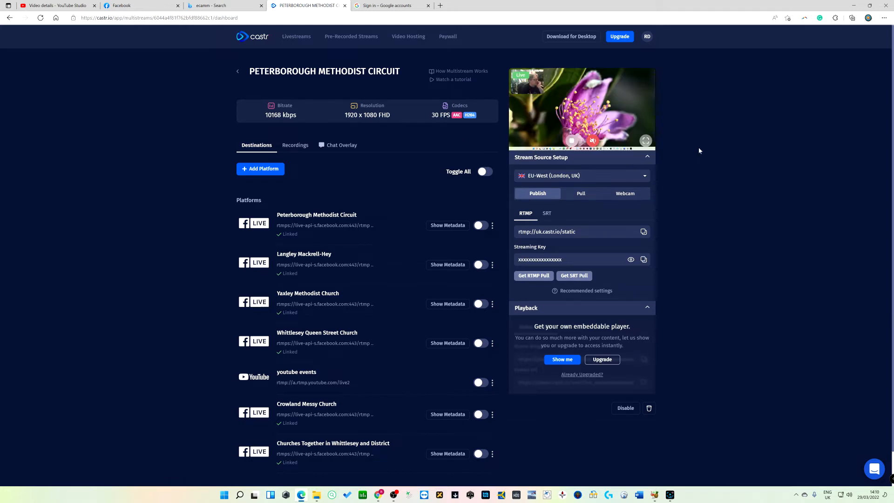
pyautogui.moveTo(575, 107)
pyautogui.scroll(-1, 184, 162)
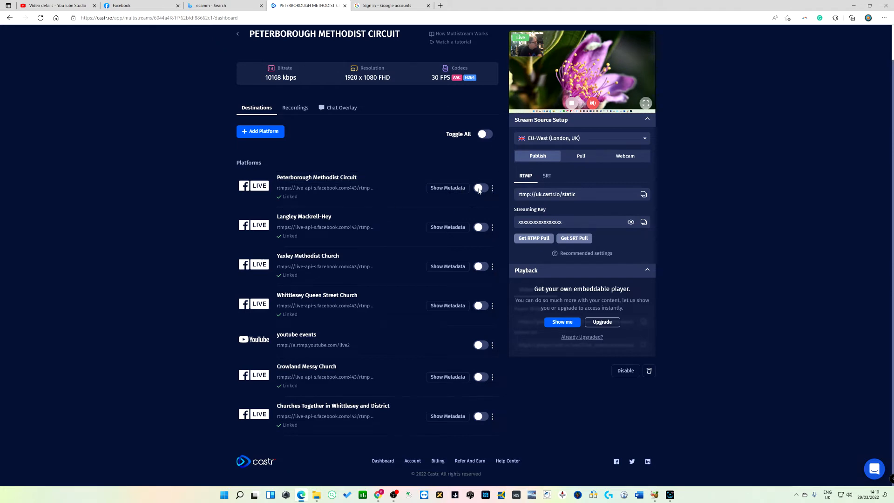
pyautogui.scroll(1, 193, 185)
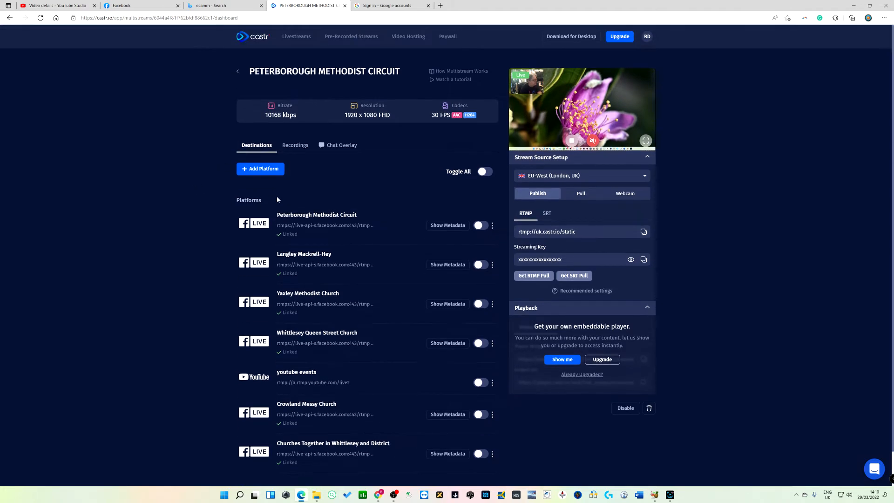
pyautogui.scroll(-1, 278, 199)
pyautogui.scroll(1, 218, 185)
# Close the Google sign-in tab and open the Peterborough Methodist Circuit YouTube channel from Collections in a new tab
pyautogui.click(403, 7)
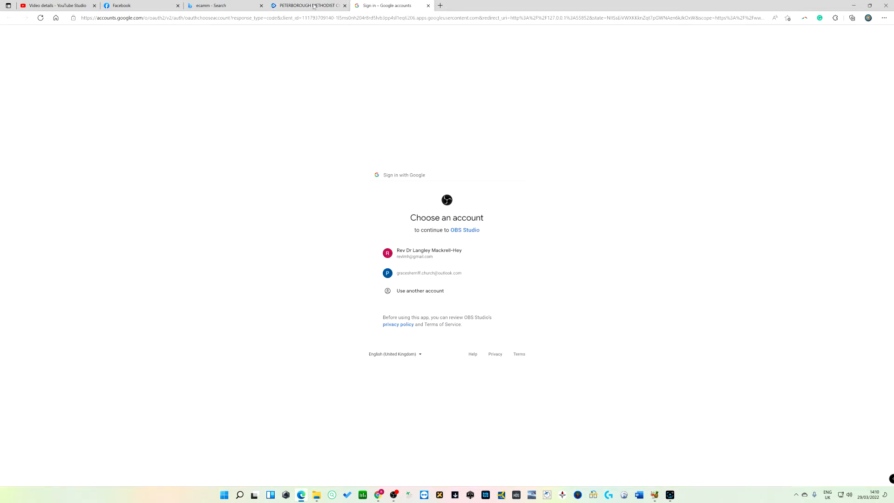
pyautogui.click(428, 5)
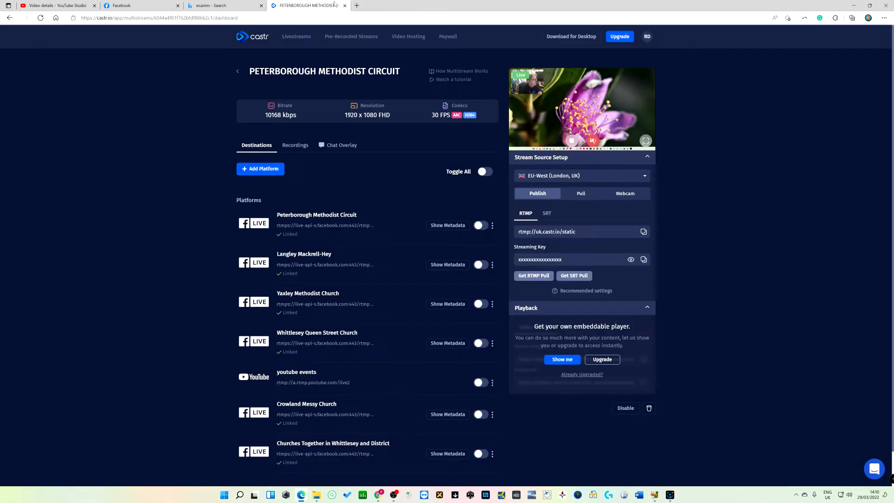
pyautogui.click(884, 18)
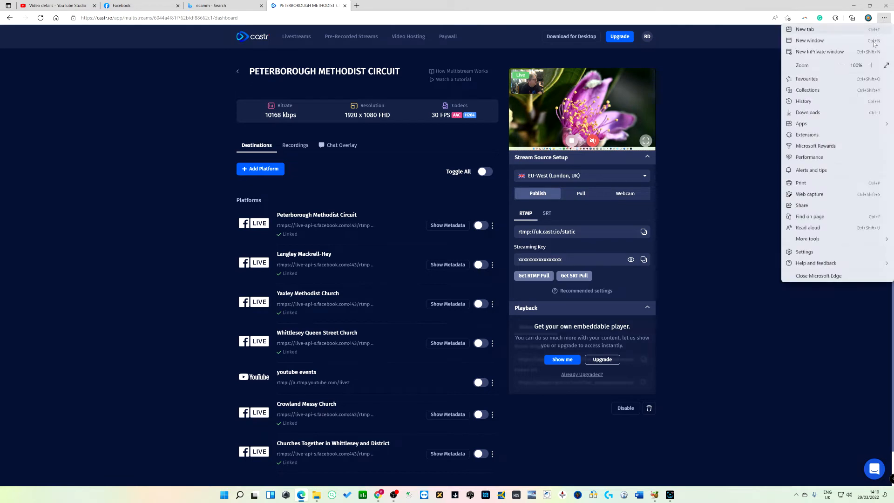
pyautogui.click(839, 89)
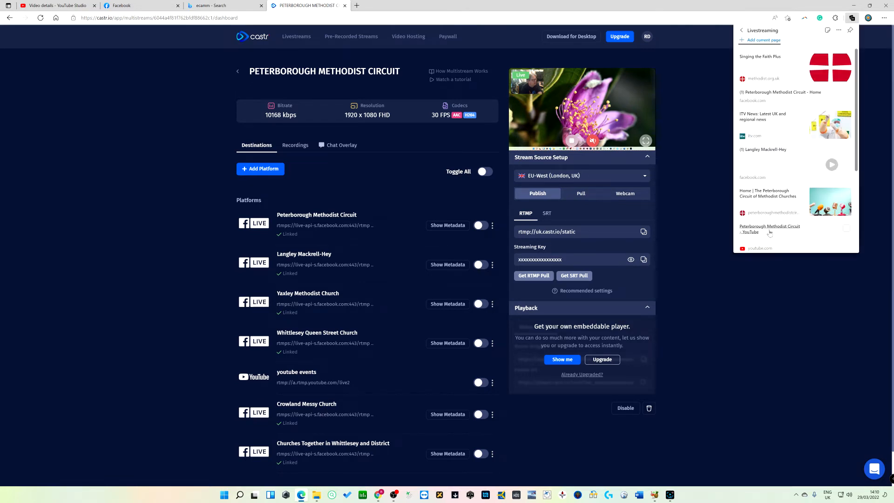
pyautogui.rightClick(756, 229)
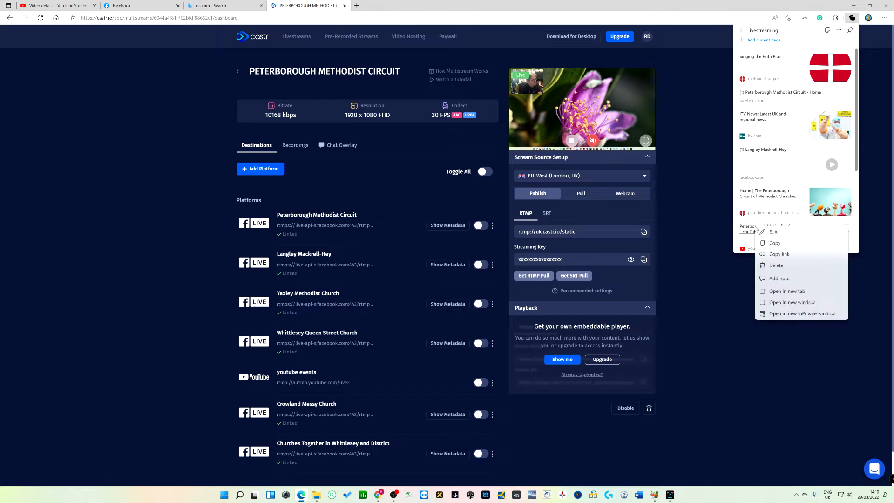
pyautogui.click(776, 291)
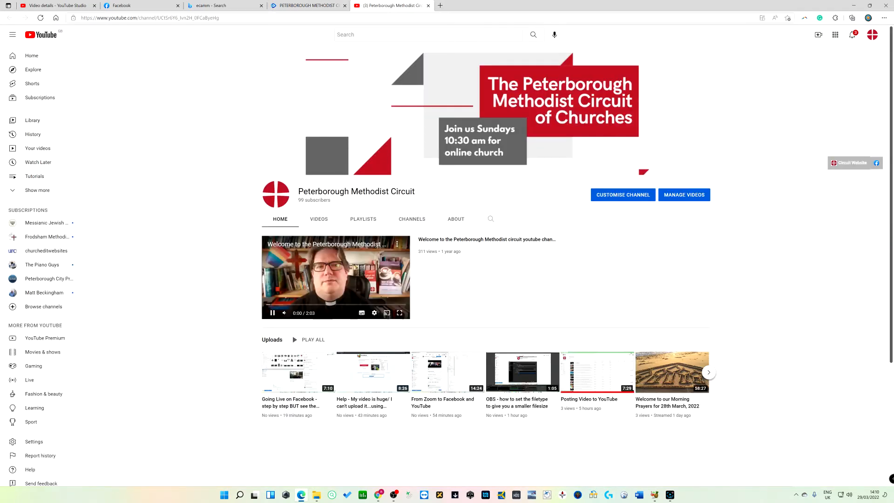
# Open the Go live page for the channel's live stream
pyautogui.click(819, 35)
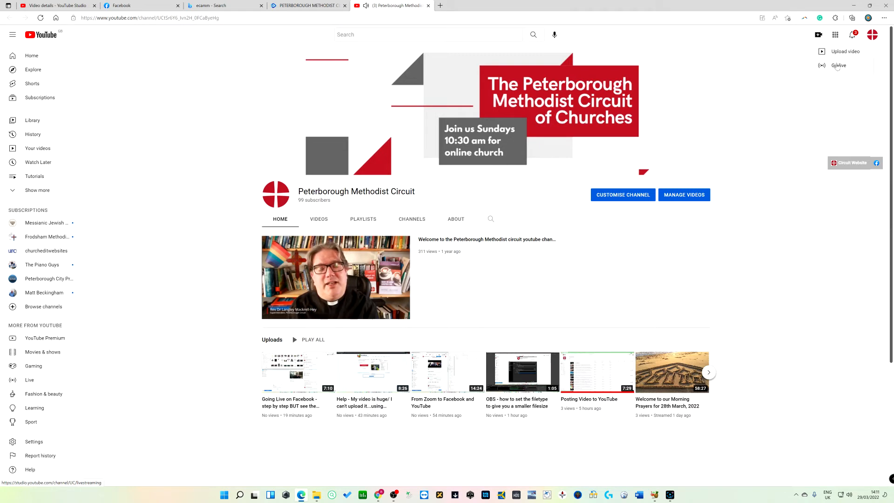
pyautogui.moveTo(837, 65); pyautogui.dragTo(765, 64)
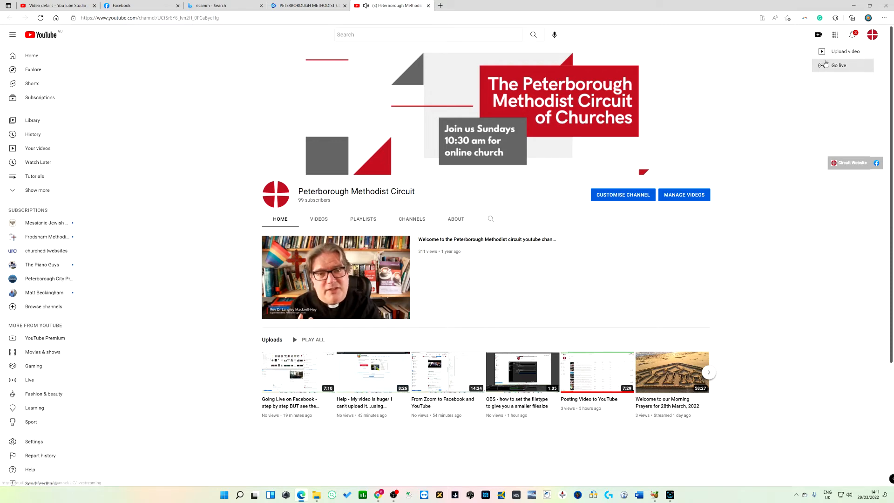
pyautogui.click(826, 65)
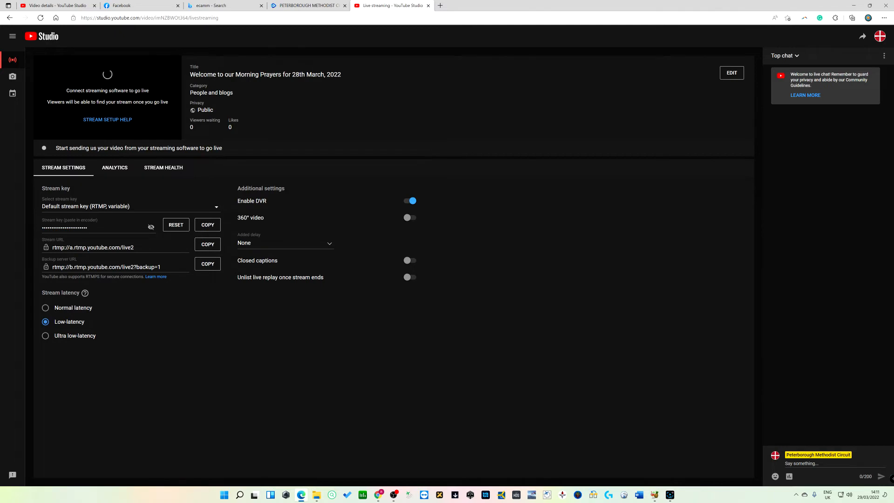
# Edit the live stream title to 'Welcome to our Morning Prayers for 29th March, 2022' and save it
pyautogui.click(730, 75)
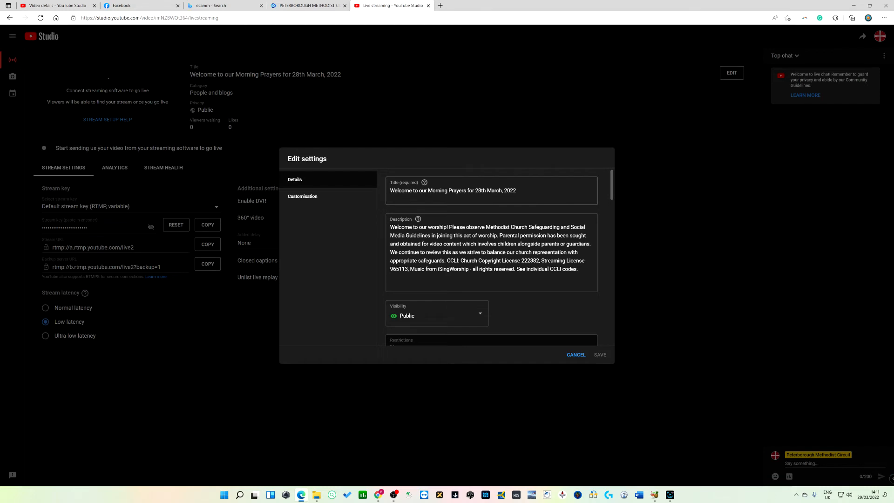
pyautogui.moveTo(475, 190); pyautogui.dragTo(481, 191)
pyautogui.write('29')
pyautogui.click(600, 354)
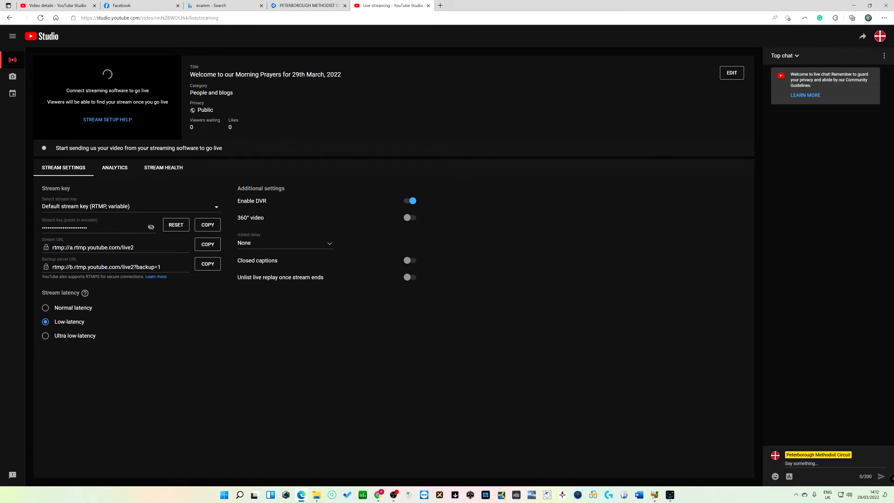
# Return to the Castr multistream dashboard and review its destination platforms
pyautogui.click(320, 6)
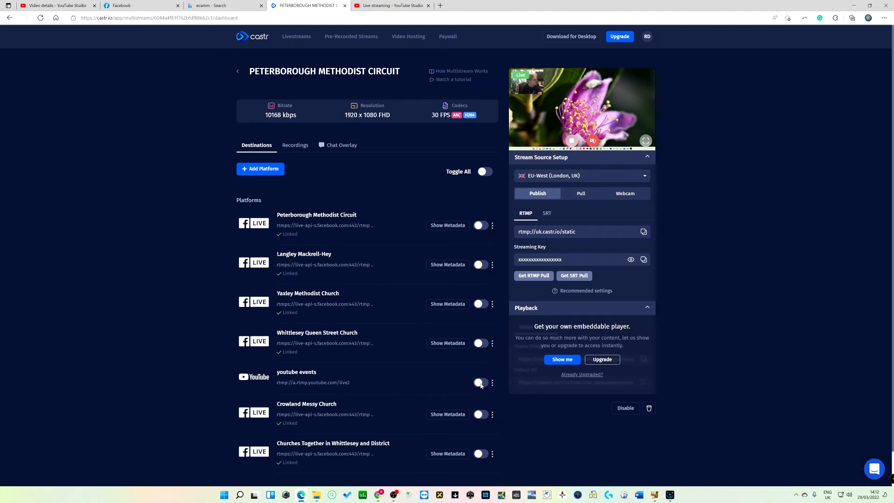
pyautogui.scroll(-1, 396, 198)
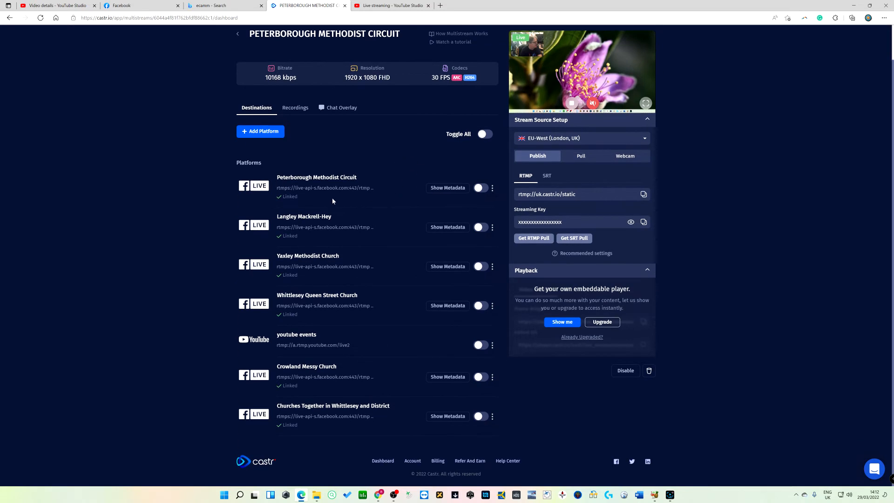
# Show the stream metadata for the Peterborough Methodist Circuit Facebook destination and read its description
pyautogui.click(447, 187)
pyautogui.scroll(-5, 387, 255)
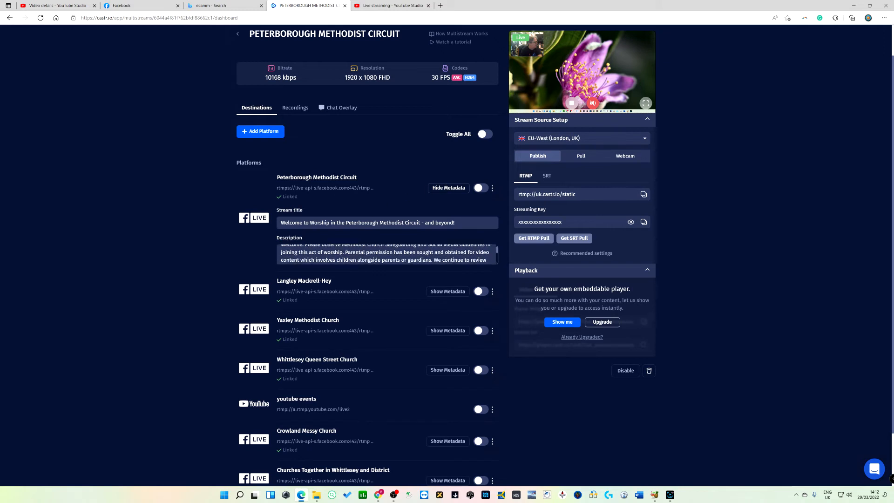
pyautogui.scroll(5, 386, 255)
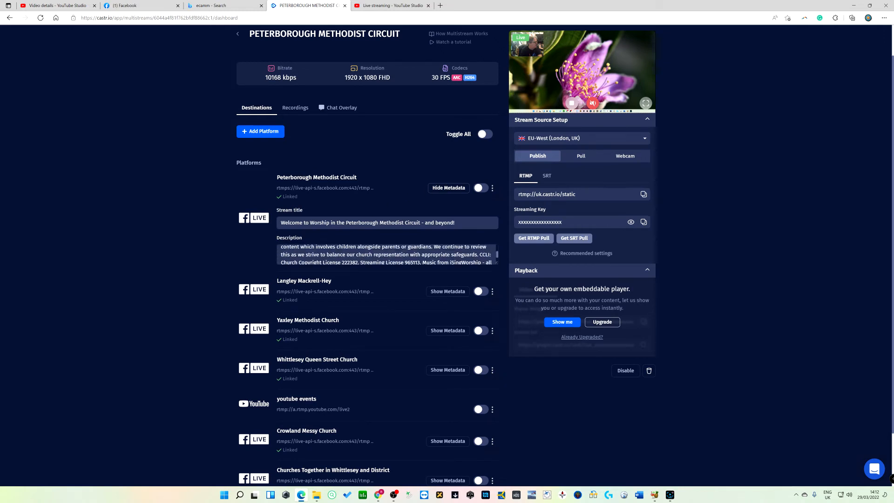
pyautogui.scroll(1, 447, 251)
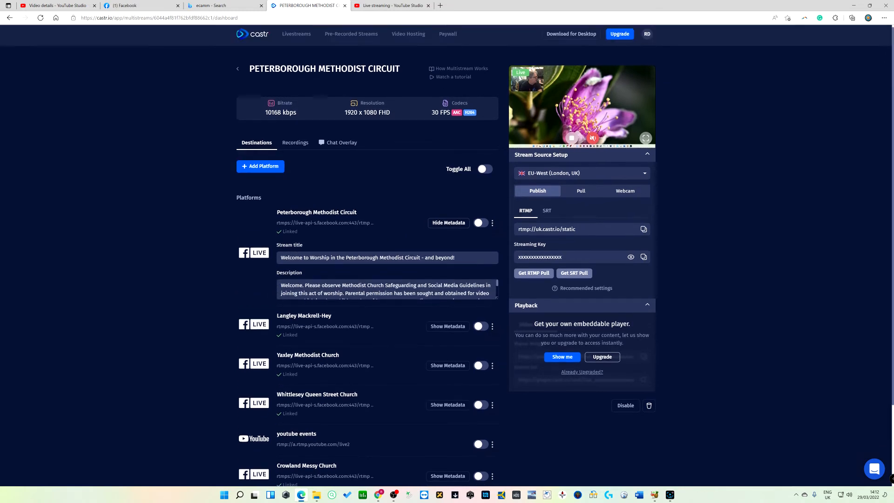
# Enable the youtube events destination
pyautogui.scroll(-2, 447, 251)
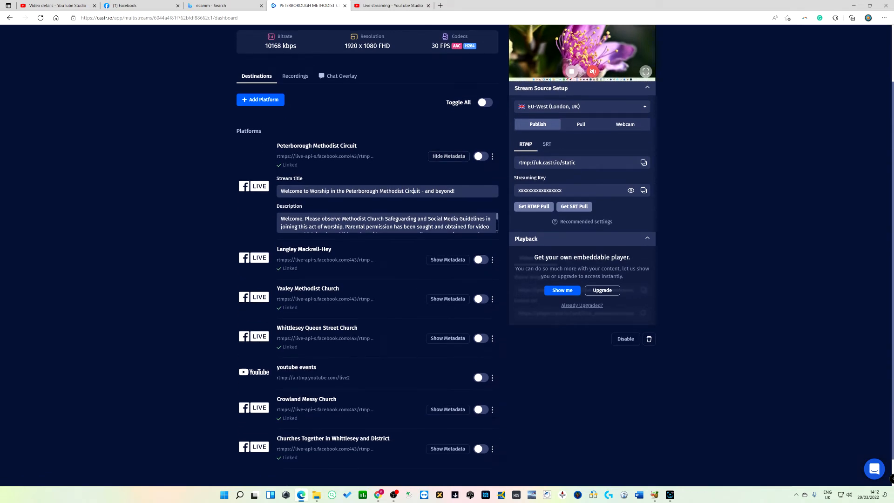
pyautogui.scroll(-2, 387, 223)
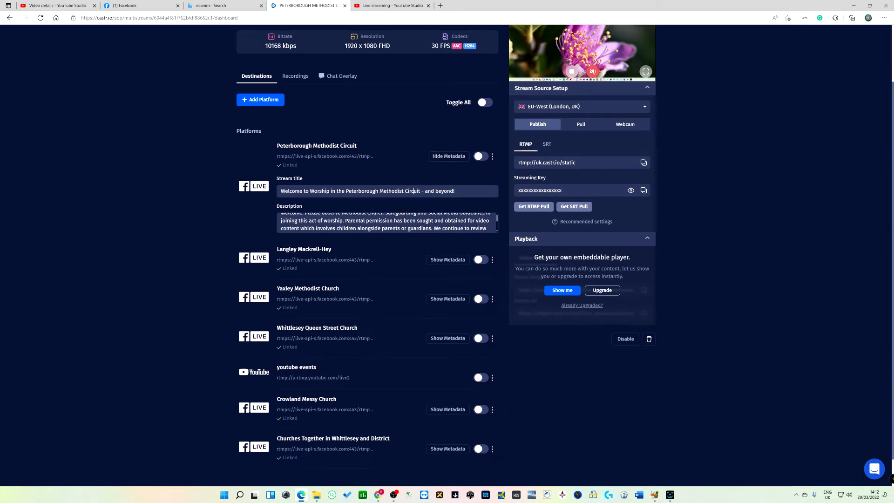
pyautogui.scroll(-1, 287, 169)
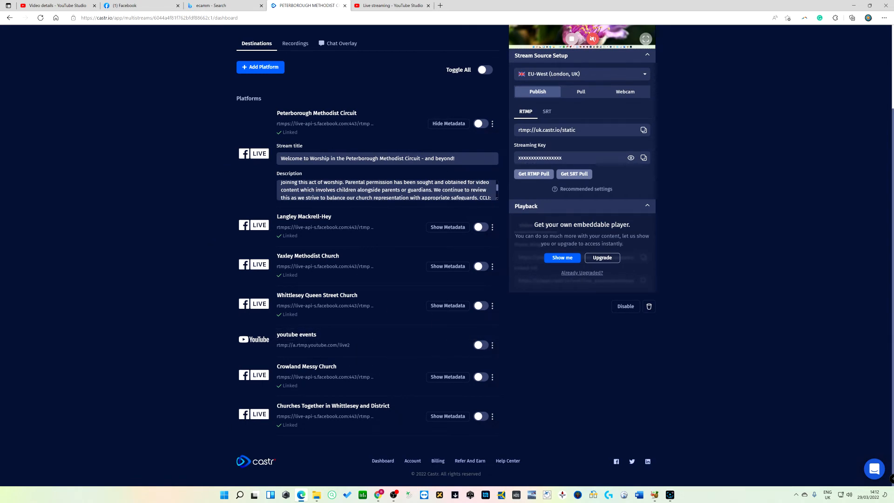
pyautogui.scroll(3, 203, 147)
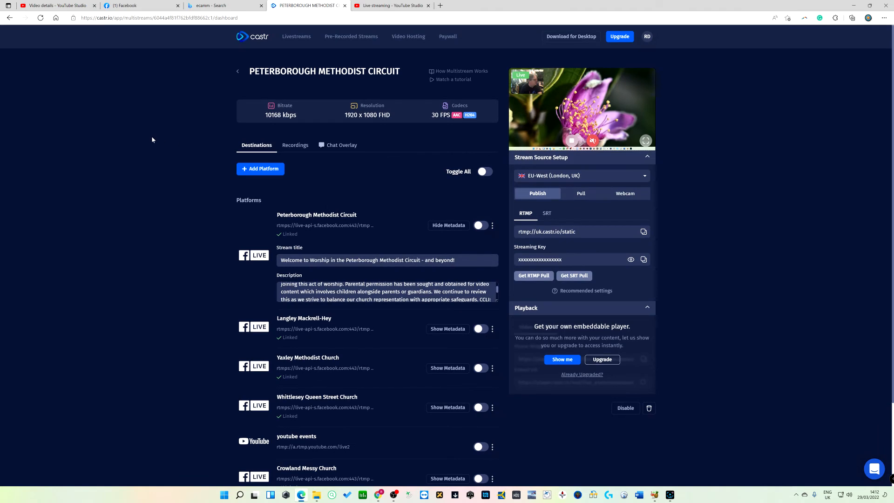
pyautogui.scroll(-3, 152, 136)
pyautogui.scroll(3, 139, 135)
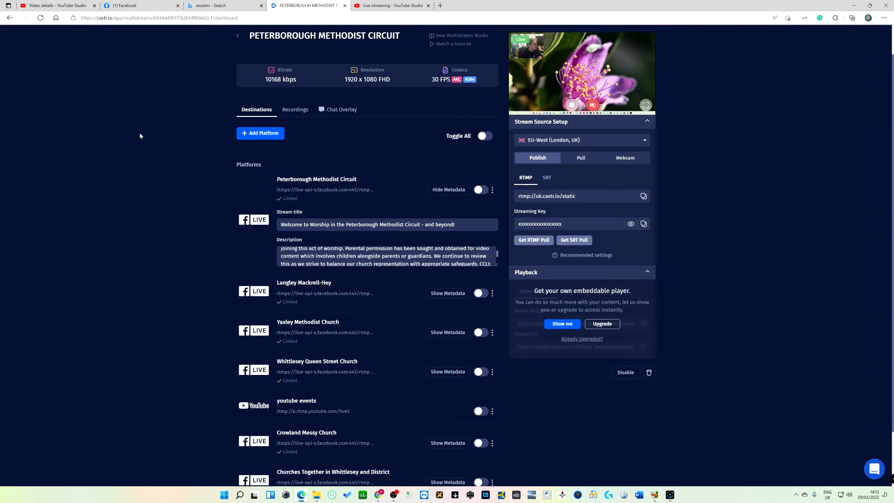
pyautogui.scroll(-3, 140, 135)
pyautogui.click(479, 346)
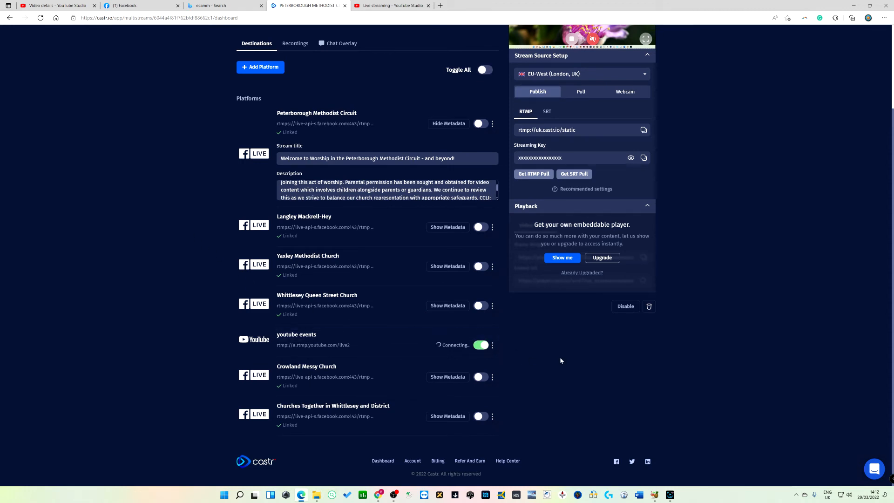
# Check the live stream in the YouTube Studio tab, then go back to the Castr dashboard
pyautogui.scroll(2, 560, 356)
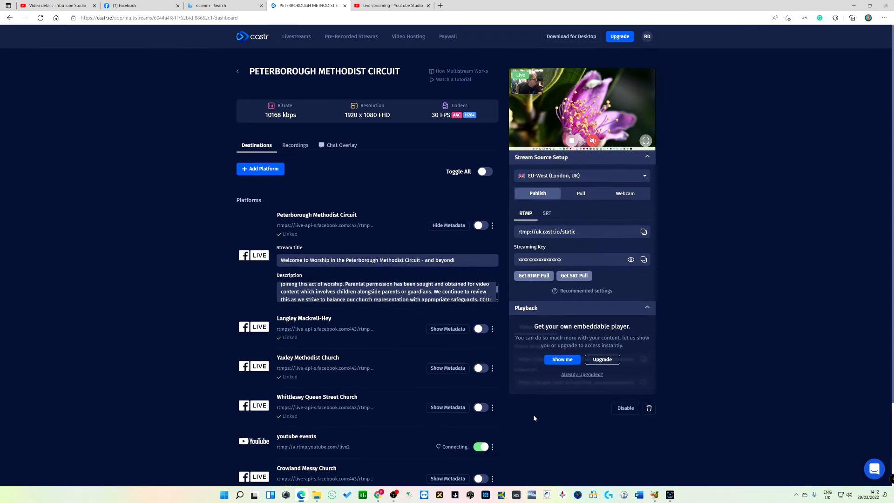
pyautogui.click(391, 5)
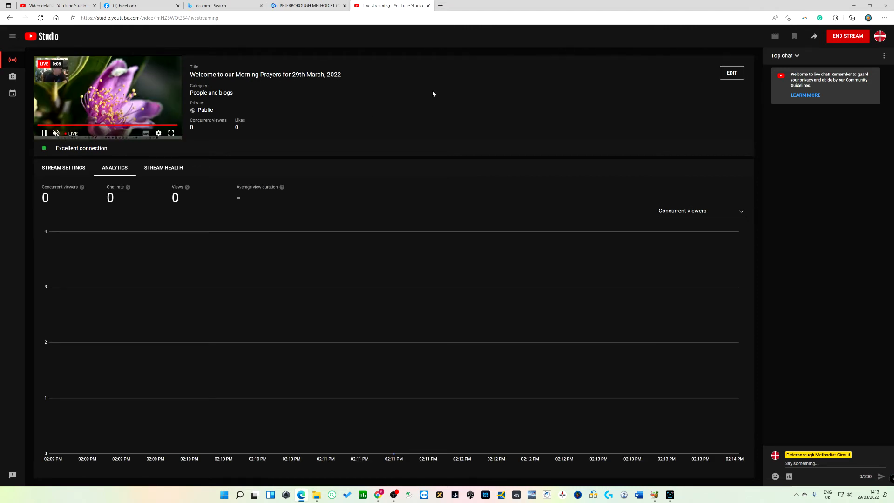
pyautogui.click(314, 7)
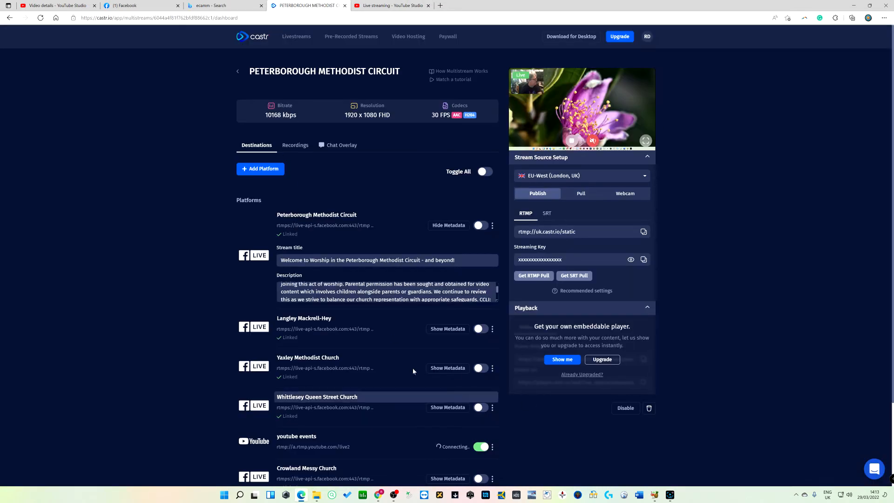
pyautogui.scroll(-2, 208, 297)
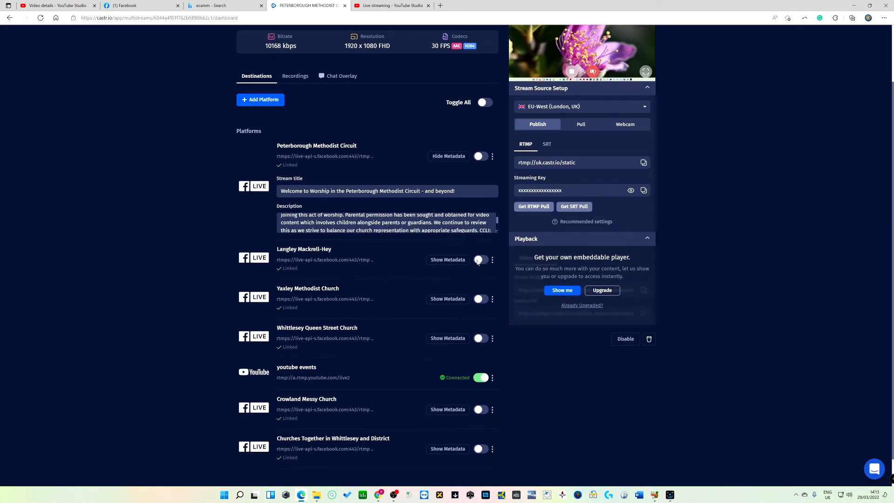
pyautogui.scroll(2, 161, 235)
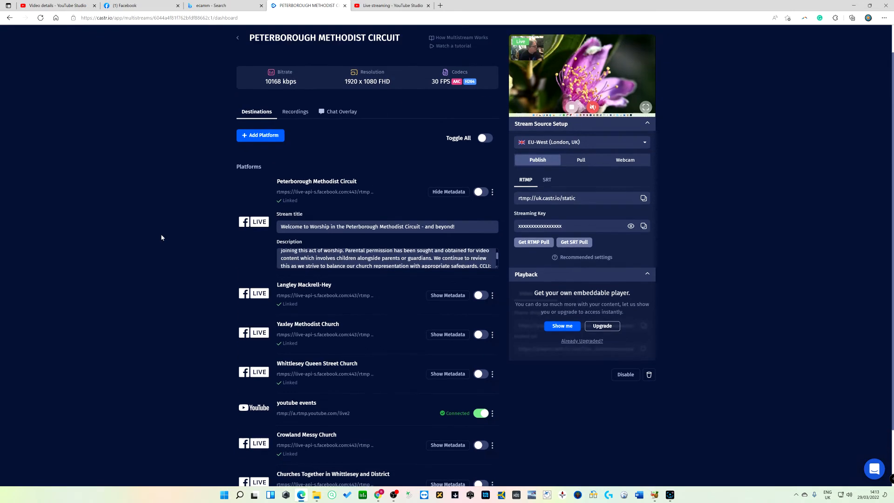
pyautogui.scroll(-2, 161, 235)
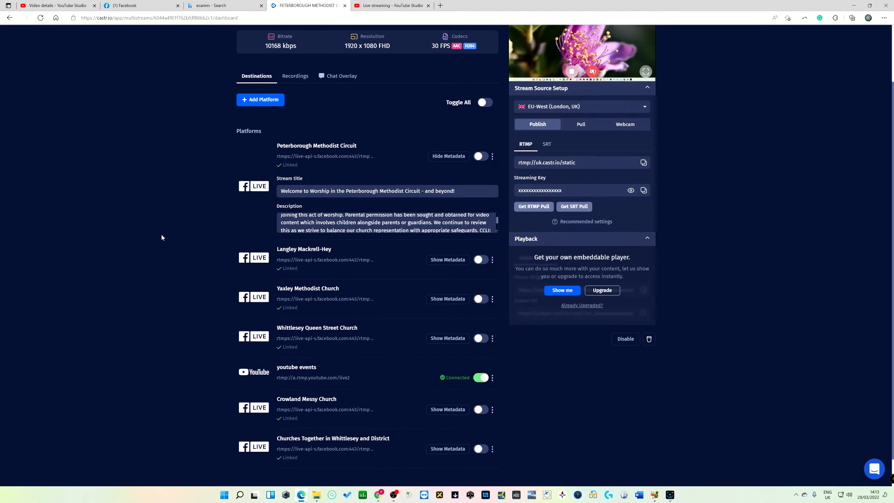
pyautogui.click(481, 261)
# Monitor the connection status of the enabled destinations
pyautogui.scroll(2, 220, 264)
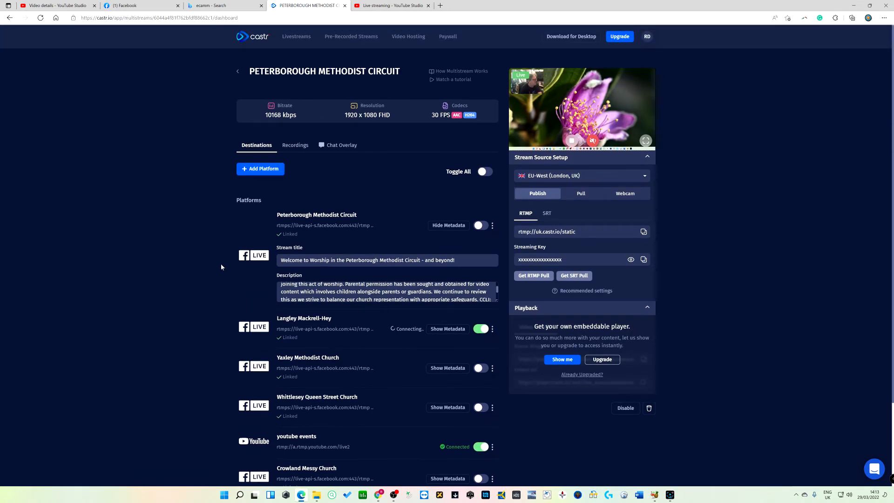
pyautogui.scroll(-2, 222, 267)
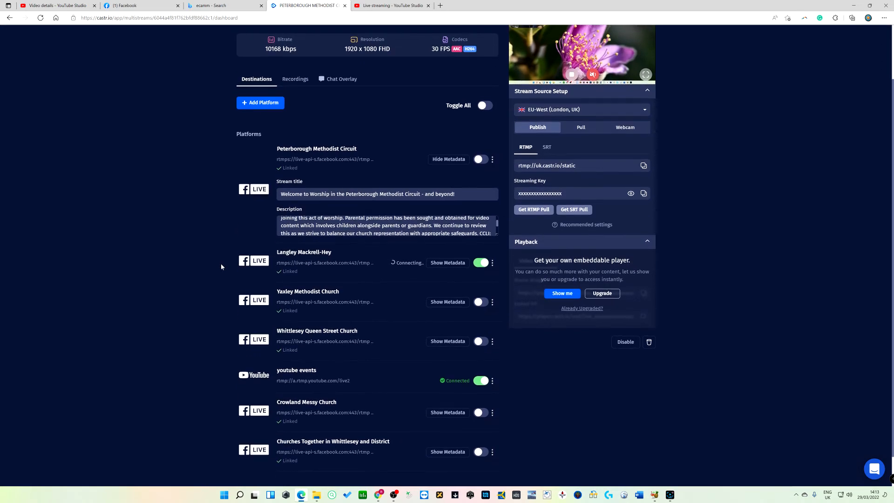
pyautogui.scroll(2, 222, 267)
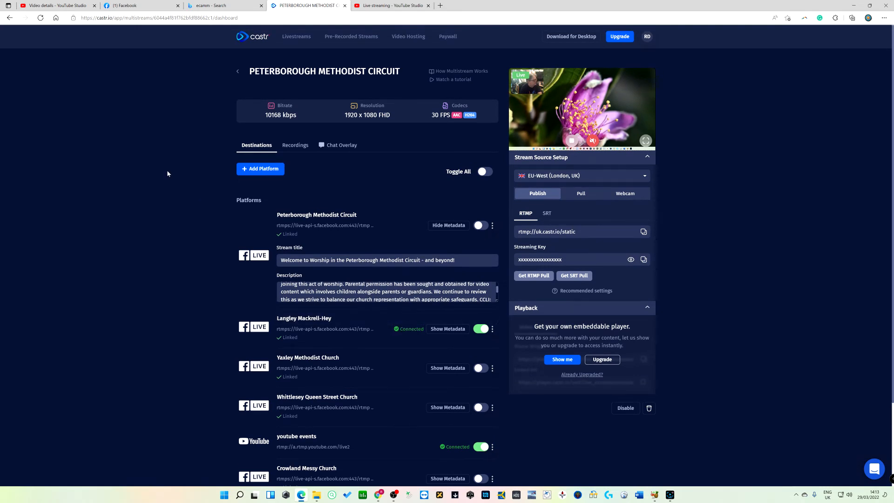
pyautogui.scroll(-2, 169, 218)
pyautogui.scroll(2, 169, 219)
pyautogui.scroll(-2, 176, 220)
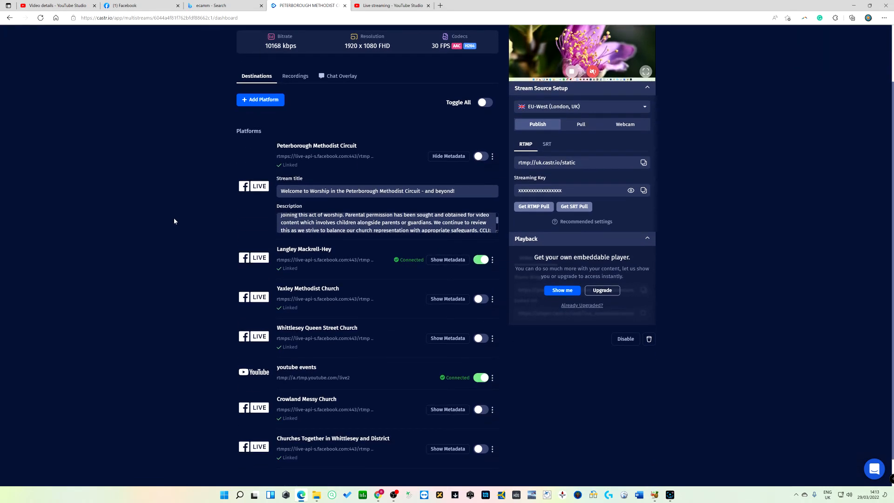
pyautogui.scroll(2, 174, 221)
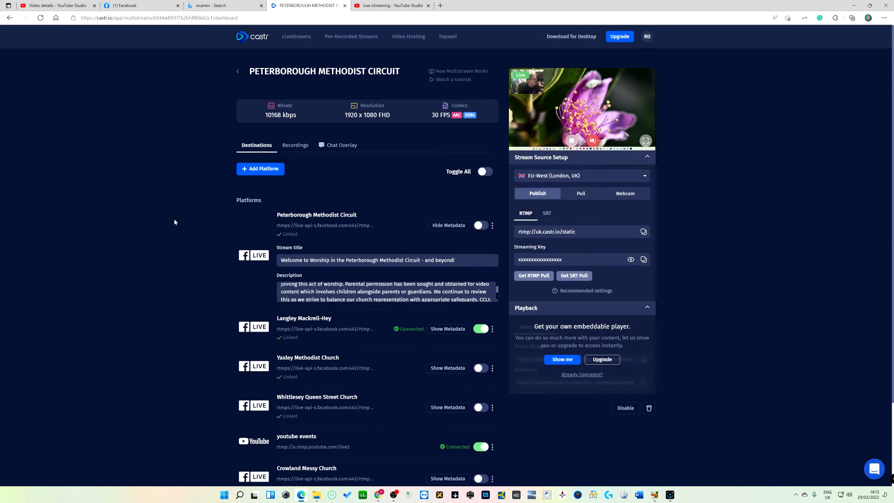
pyautogui.scroll(-2, 174, 222)
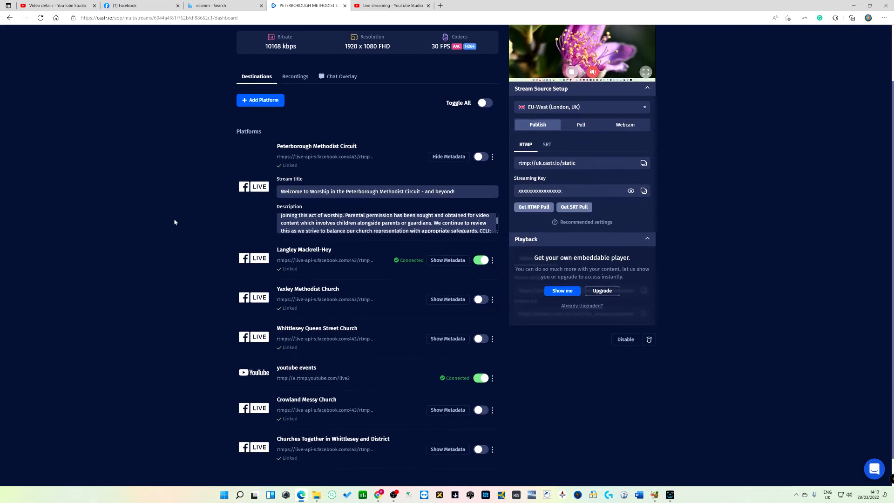
pyautogui.scroll(2, 183, 255)
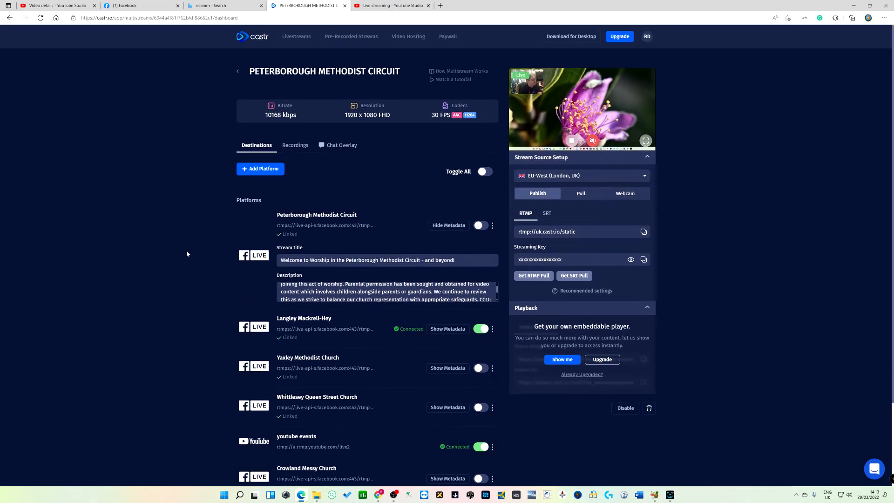
pyautogui.scroll(-3, 187, 252)
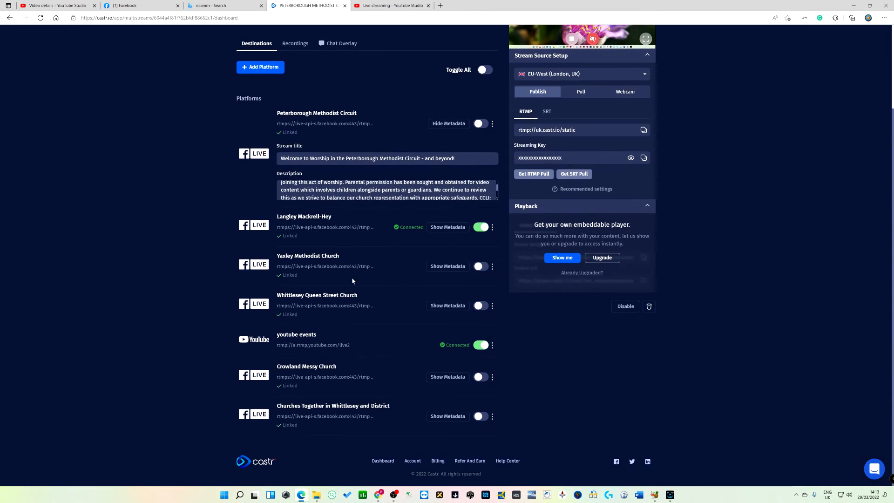
pyautogui.scroll(3, 352, 281)
pyautogui.click(481, 329)
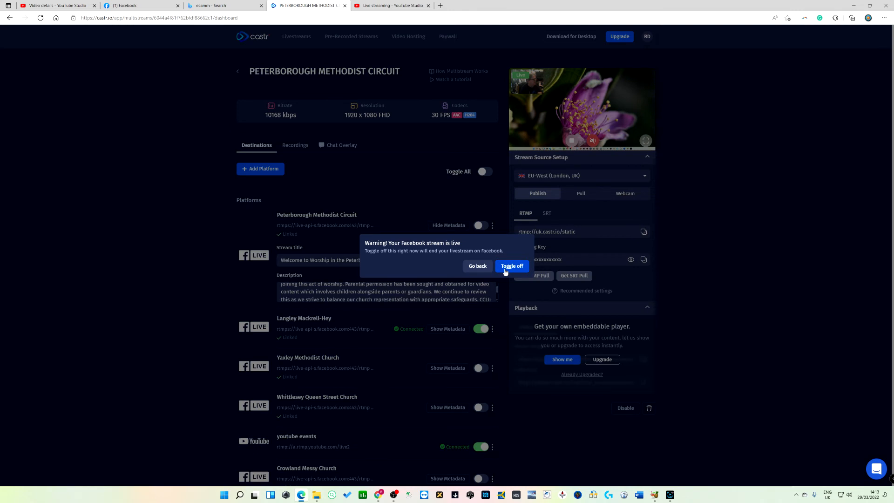
pyautogui.click(505, 272)
pyautogui.click(484, 447)
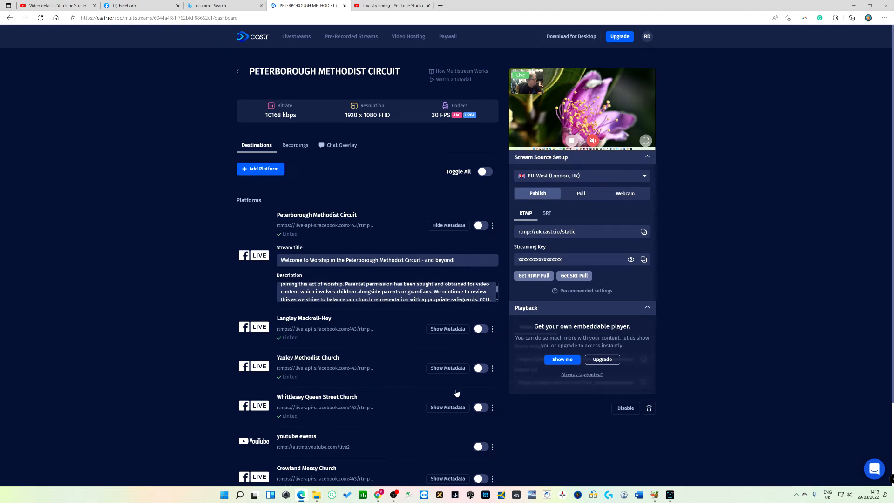
# Switch to OBS, stop streaming, and return to the Castr dashboard in the browser
pyautogui.click(395, 497)
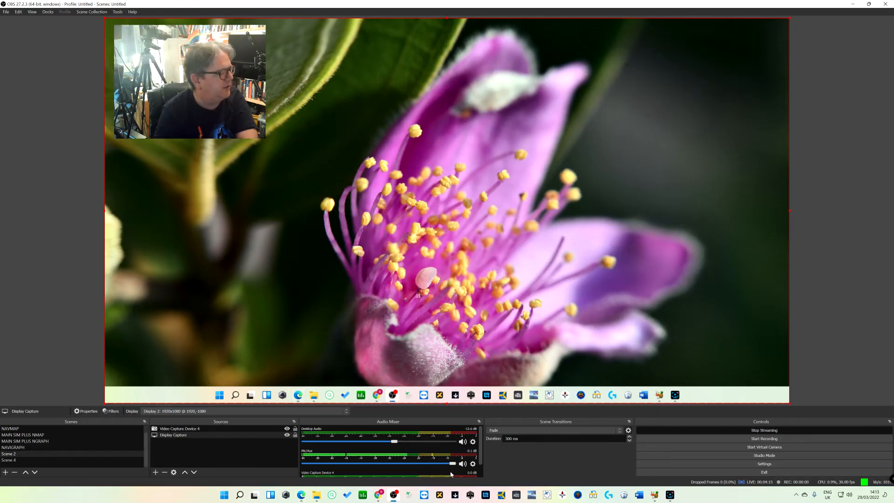
pyautogui.click(747, 432)
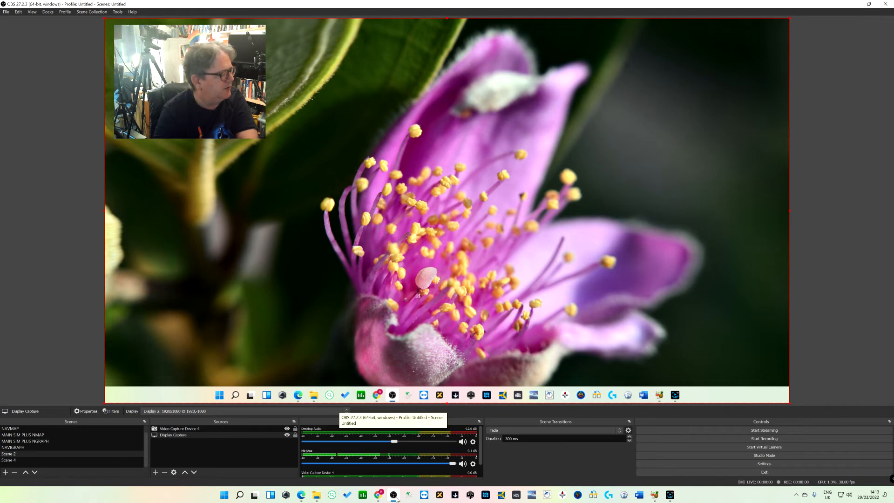
pyautogui.moveTo(382, 499)
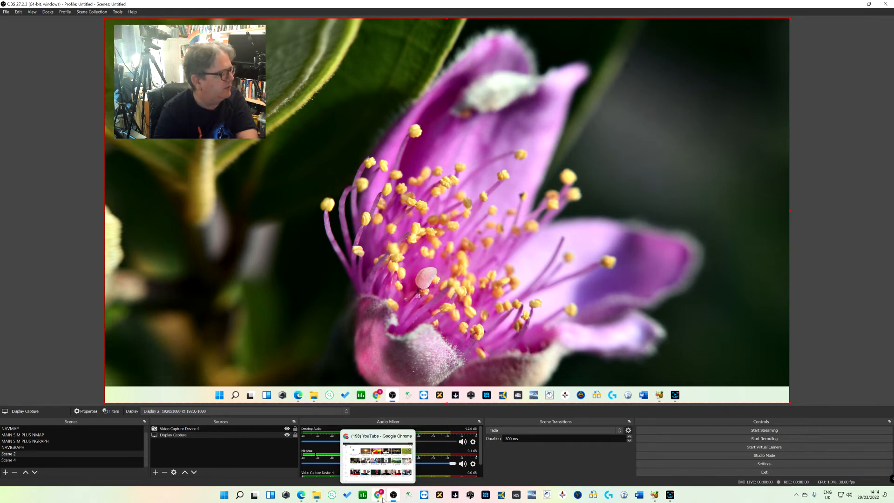
pyautogui.click(300, 495)
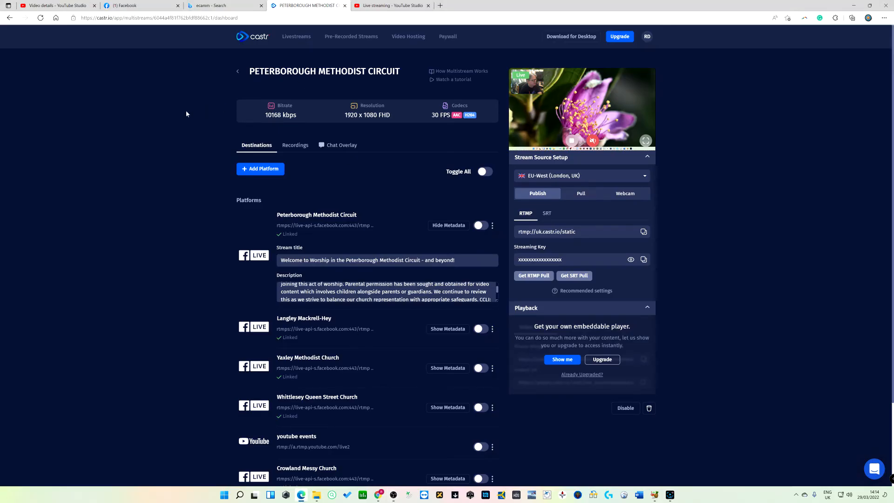
pyautogui.moveTo(545, 89)
pyautogui.scroll(-2, 691, 107)
pyautogui.scroll(2, 692, 107)
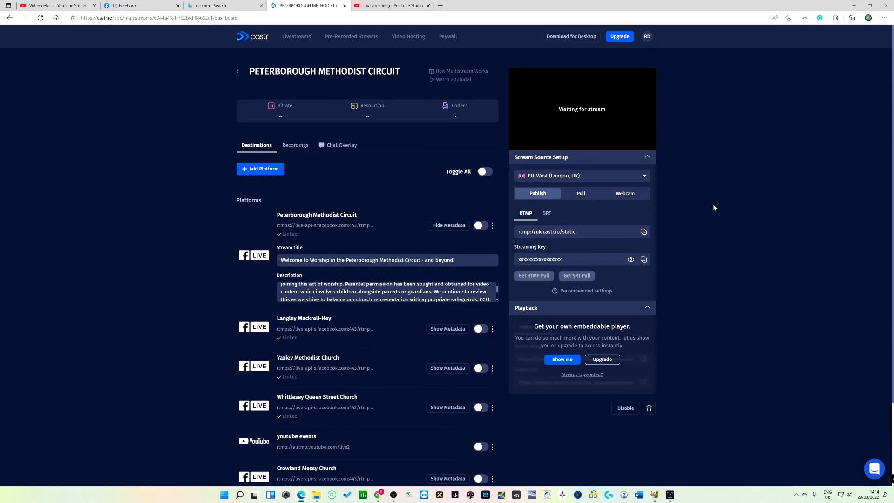
pyautogui.scroll(-3, 713, 201)
pyautogui.scroll(3, 711, 196)
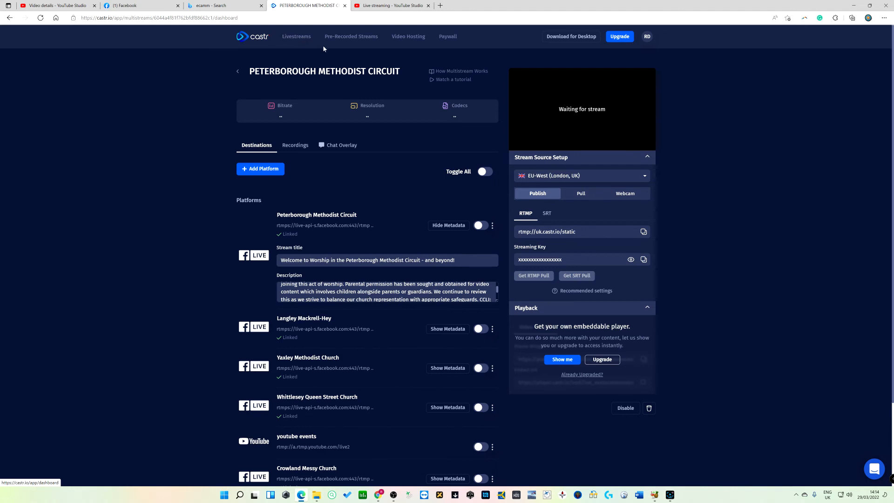
pyautogui.click(346, 39)
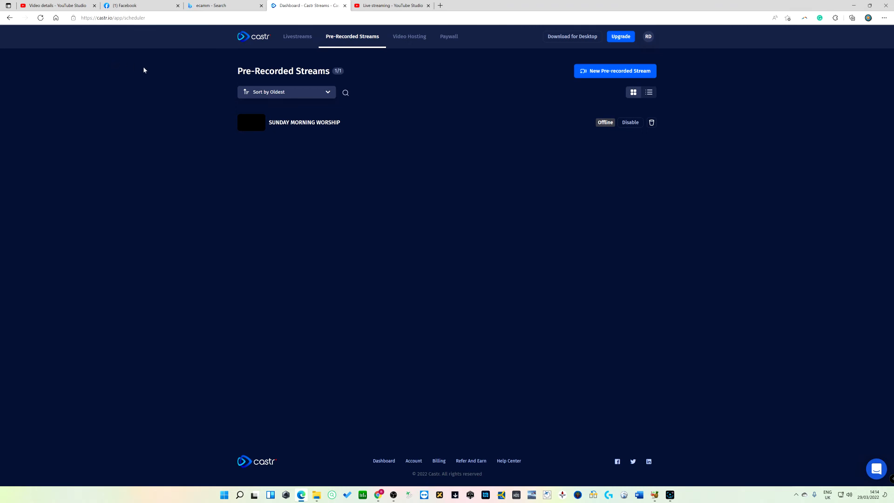
pyautogui.click(282, 124)
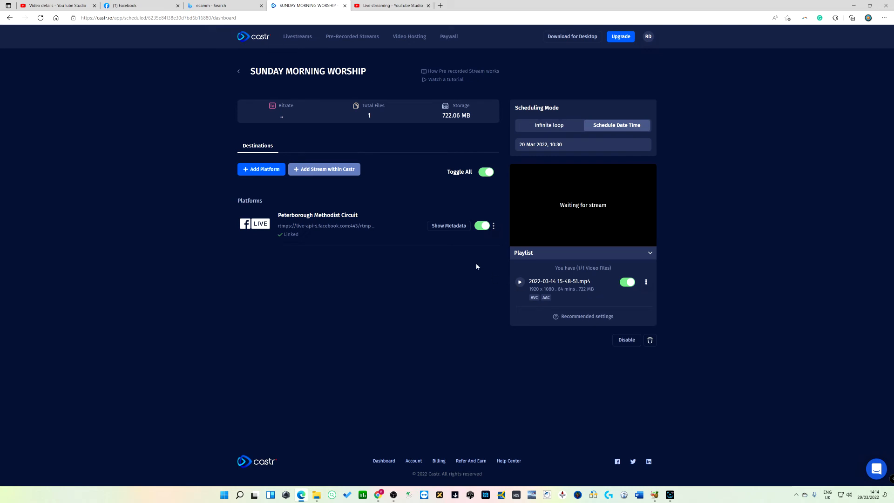
pyautogui.click(647, 284)
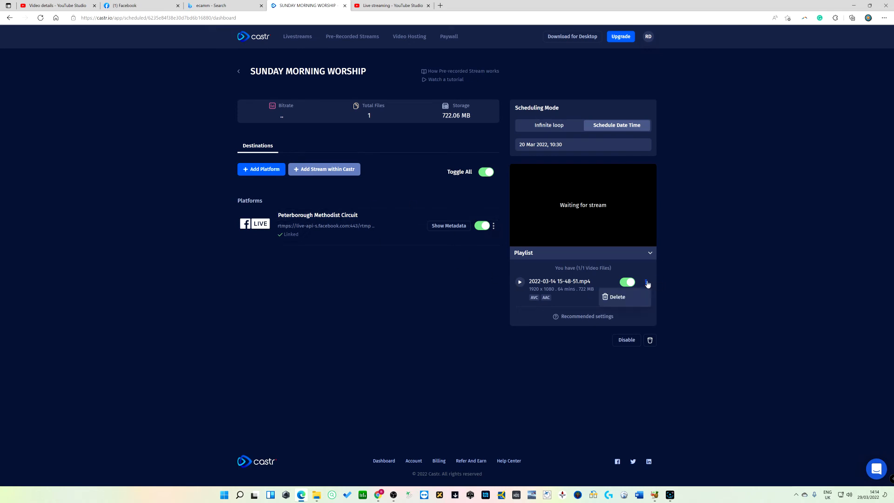
pyautogui.click(615, 298)
pyautogui.click(496, 268)
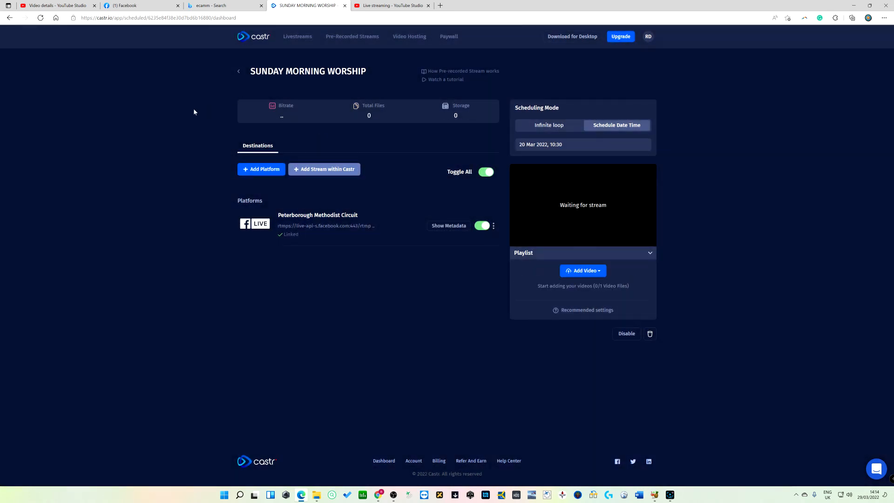
# Turn off all destinations and upload the Going Live on Facebook - how to video from the Videos folder to the playlist
pyautogui.click(487, 173)
pyautogui.click(581, 275)
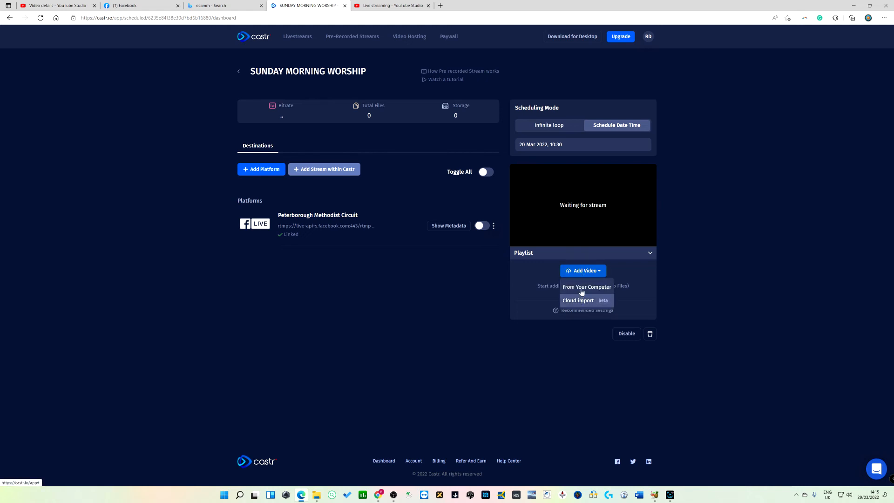
pyautogui.click(582, 288)
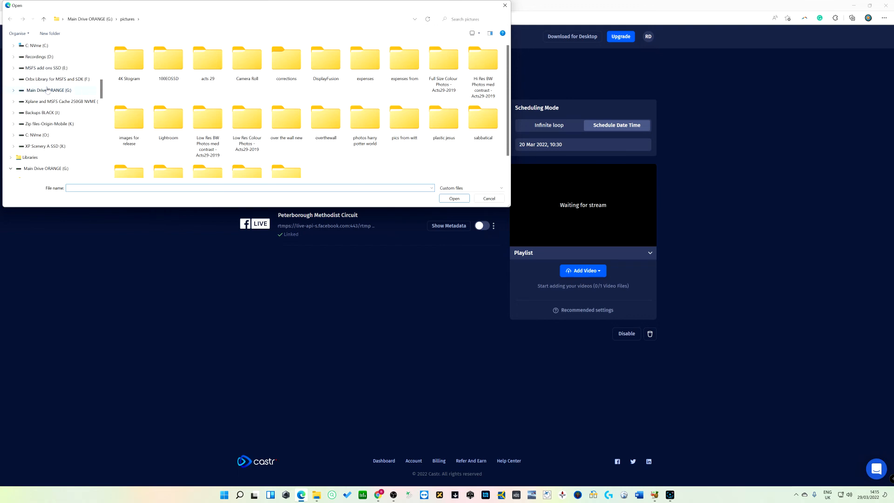
pyautogui.moveTo(101, 88); pyautogui.dragTo(110, 43)
pyautogui.click(37, 144)
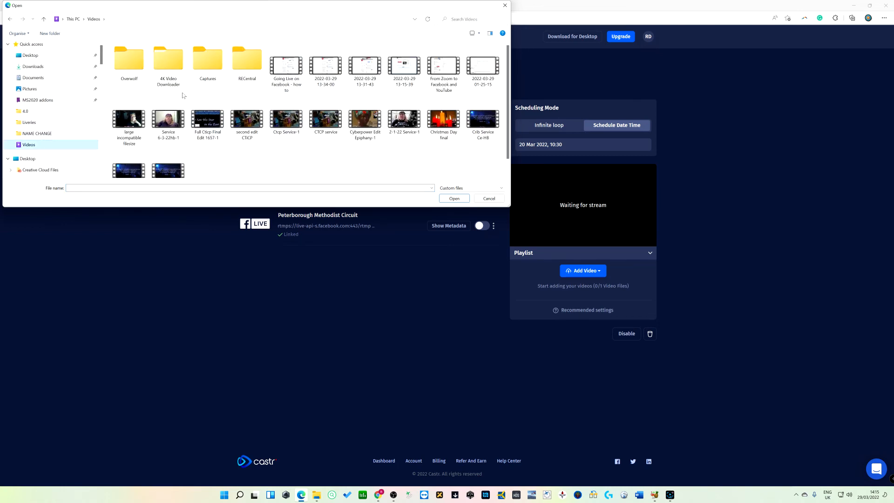
pyautogui.click(285, 68)
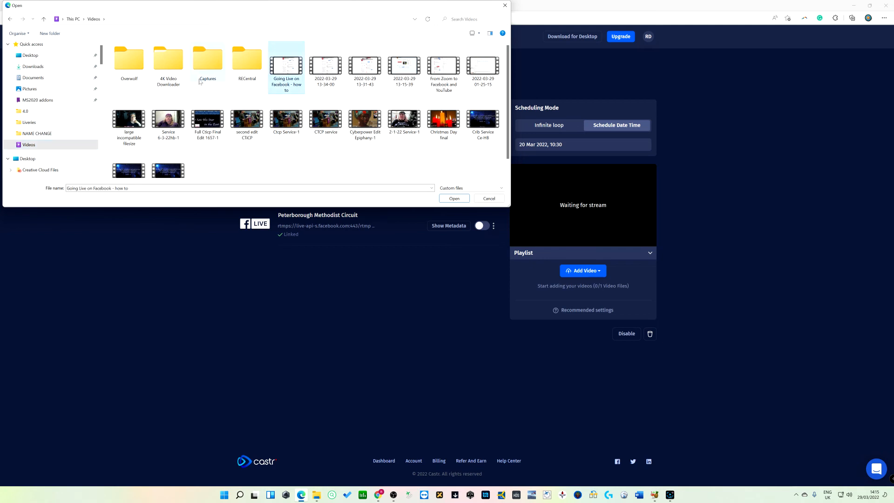
pyautogui.click(454, 199)
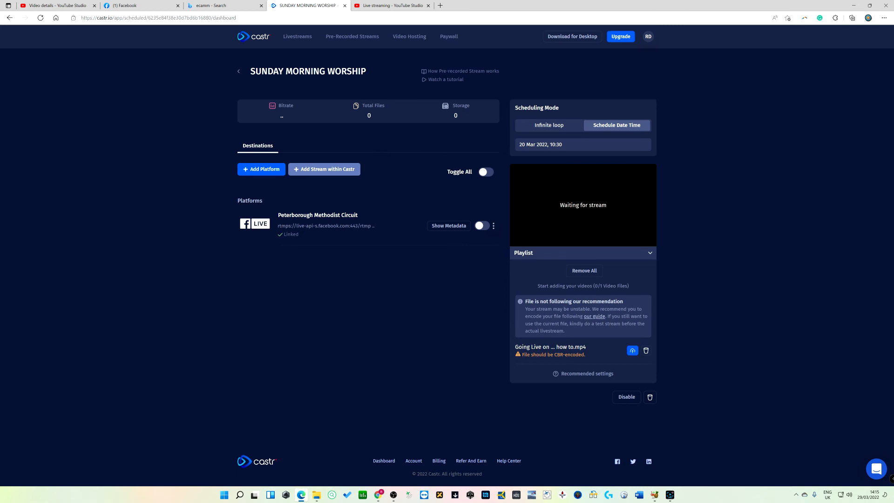
pyautogui.click(631, 353)
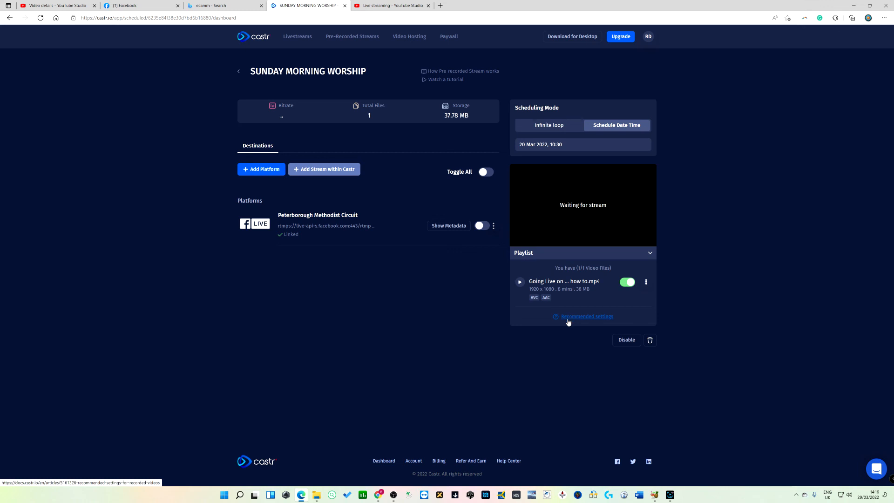
# Preview the uploaded playlist video in the player and close the preview
pyautogui.click(519, 284)
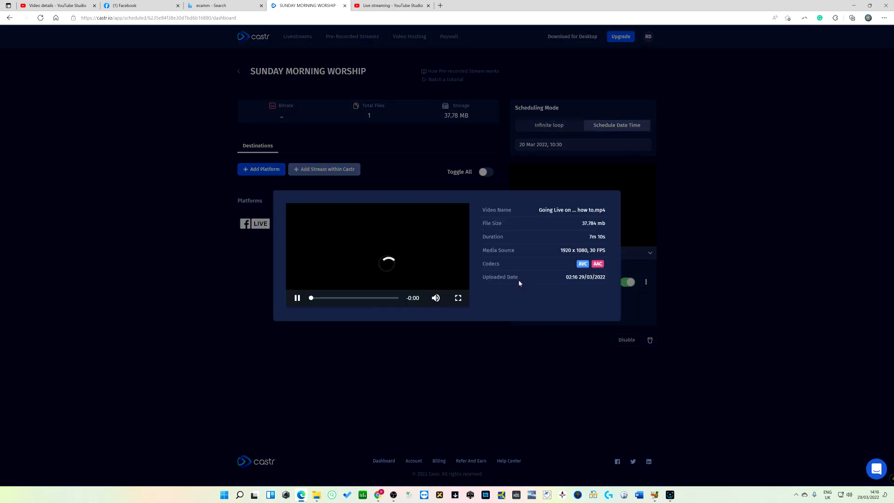
pyautogui.moveTo(434, 302)
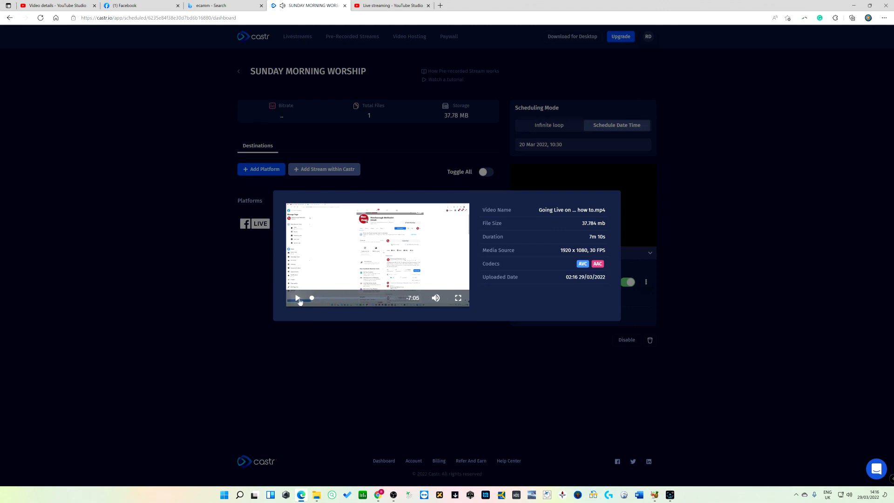
pyautogui.click(298, 298)
pyautogui.click(656, 278)
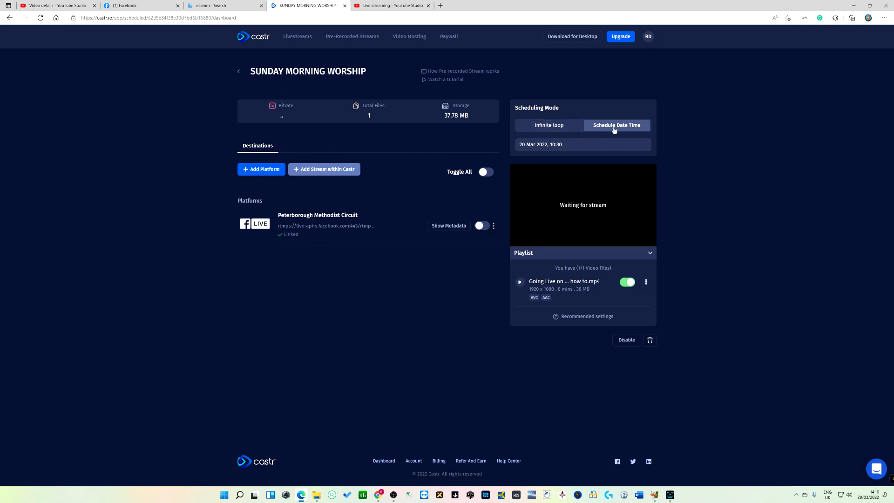
# Schedule the stream for 30 March 2022 at 10:30 and enable the Peterborough Methodist Circuit Facebook destination
pyautogui.click(569, 146)
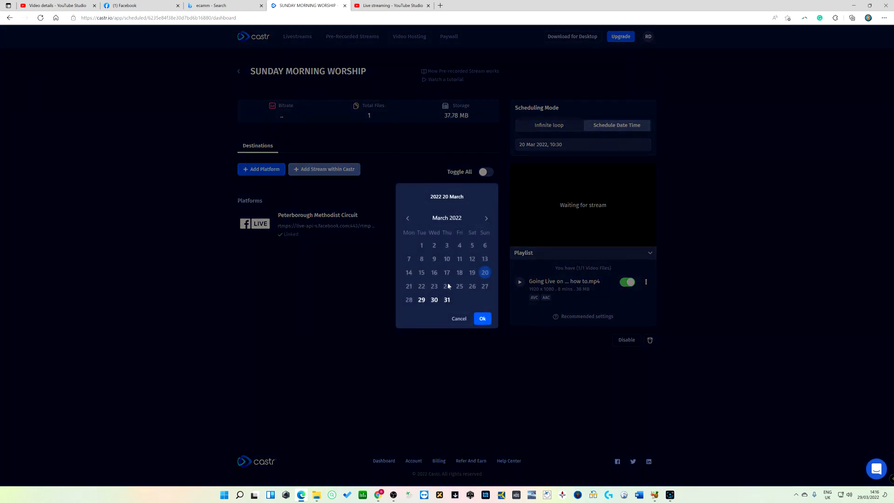
pyautogui.click(434, 301)
pyautogui.click(481, 318)
pyautogui.click(482, 323)
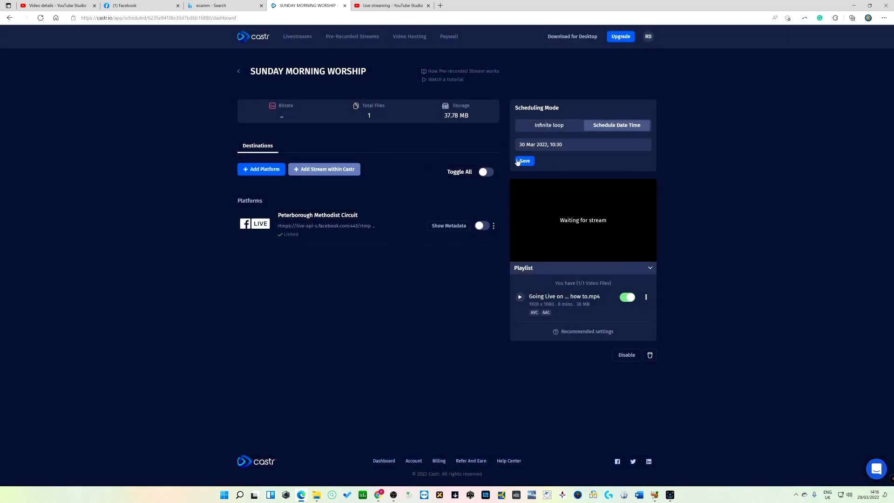
pyautogui.click(523, 160)
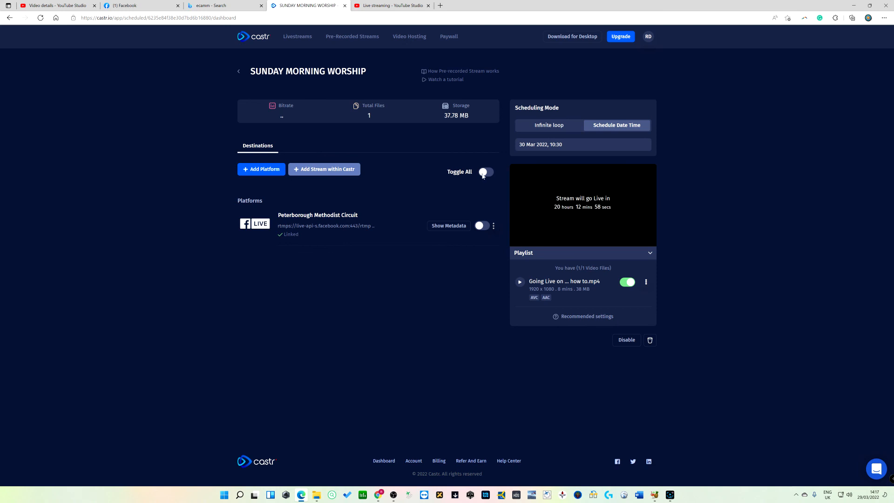
pyautogui.click(479, 226)
pyautogui.click(484, 226)
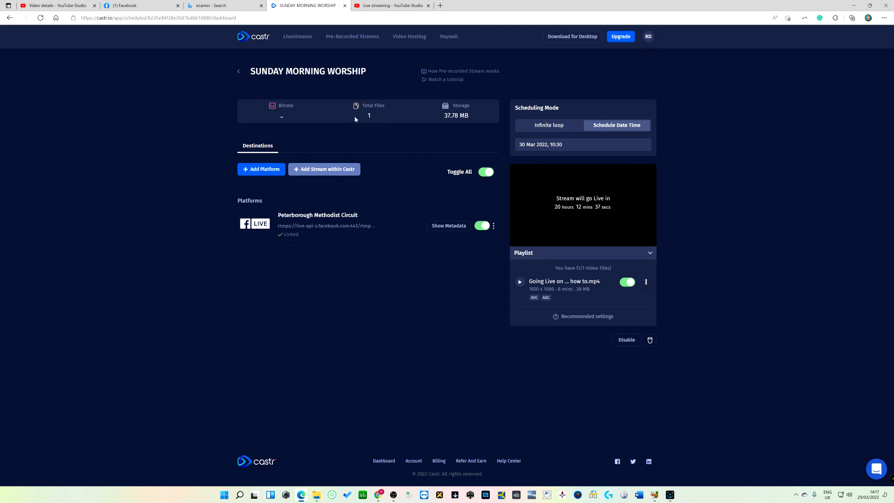